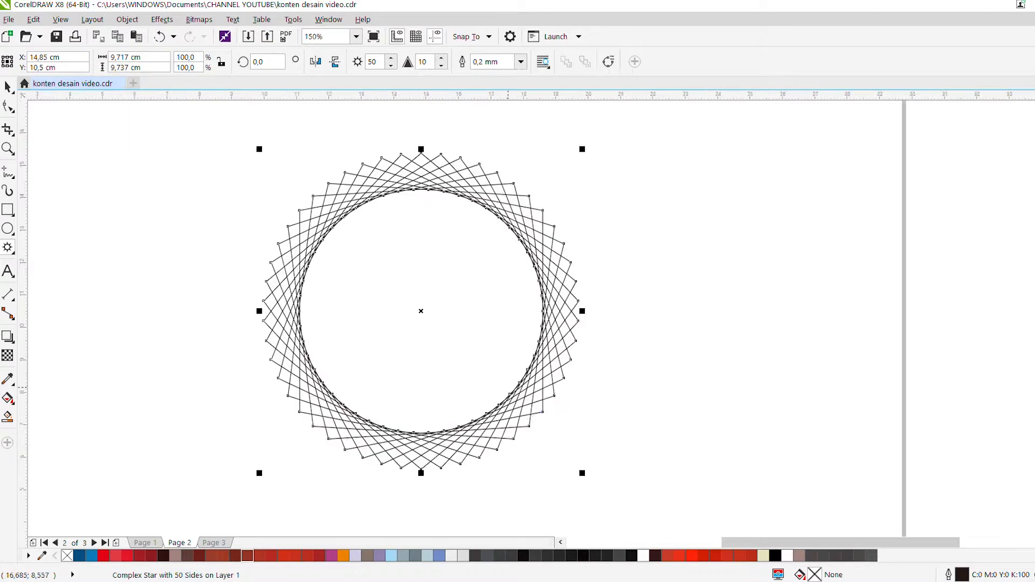
# Shrink the complex star to about 9.18 cm wide, centred on the page, and add a concentric circle about 8.74 cm in diameter.
pyautogui.moveTo(582, 475); pyautogui.dragTo(565, 457)
pyautogui.press('p')
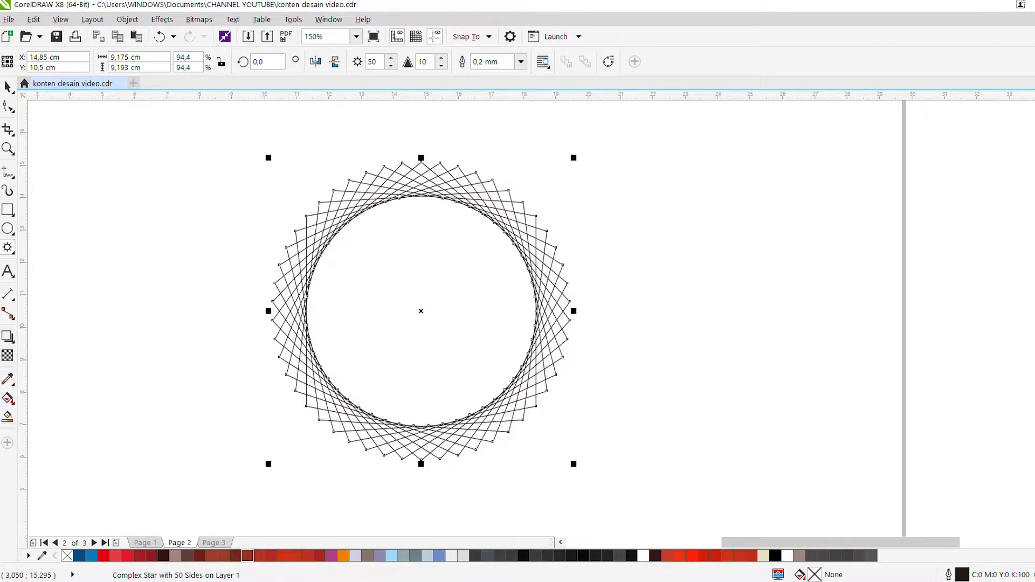
pyautogui.press('F7')
pyautogui.moveTo(132, 187); pyautogui.dragTo(422, 477)
pyautogui.press('space')
pyautogui.press('p')
pyautogui.scroll(1, 518, 183)
pyautogui.moveTo(620, 155); pyautogui.dragTo(621, 153)
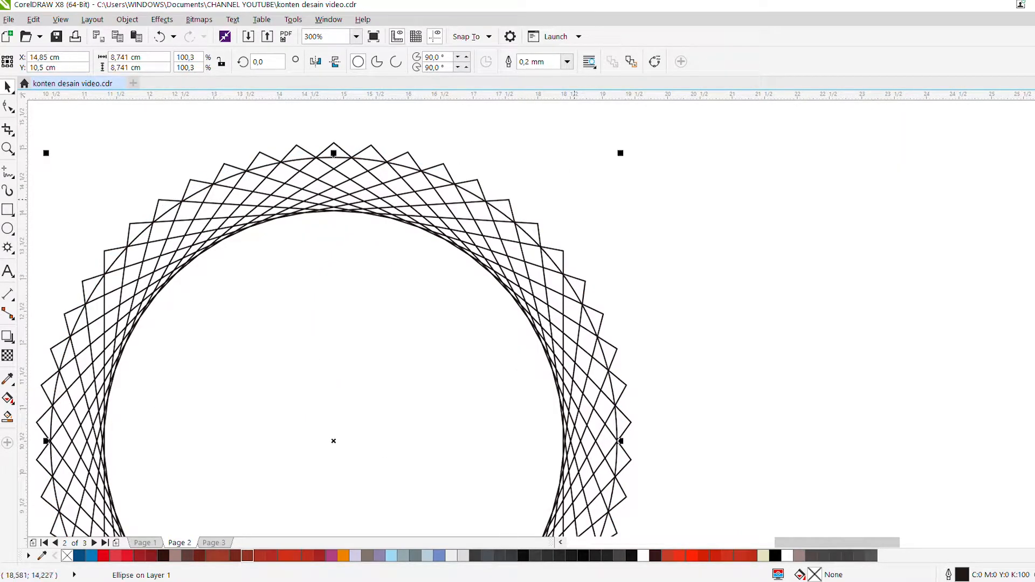
# Fill both the circle and the complex star with dark brown (C55 M89 Y97 K38).
pyautogui.scroll(-1, 574, 200)
pyautogui.click(509, 191)
pyautogui.click(509, 181)
pyautogui.click(505, 253)
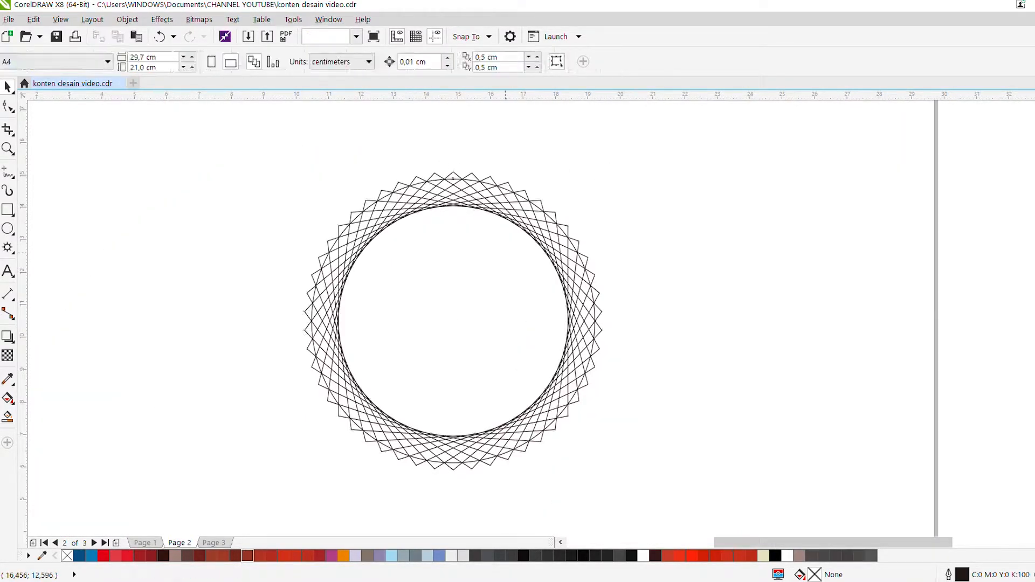
pyautogui.hotkey('shift', 'F11')
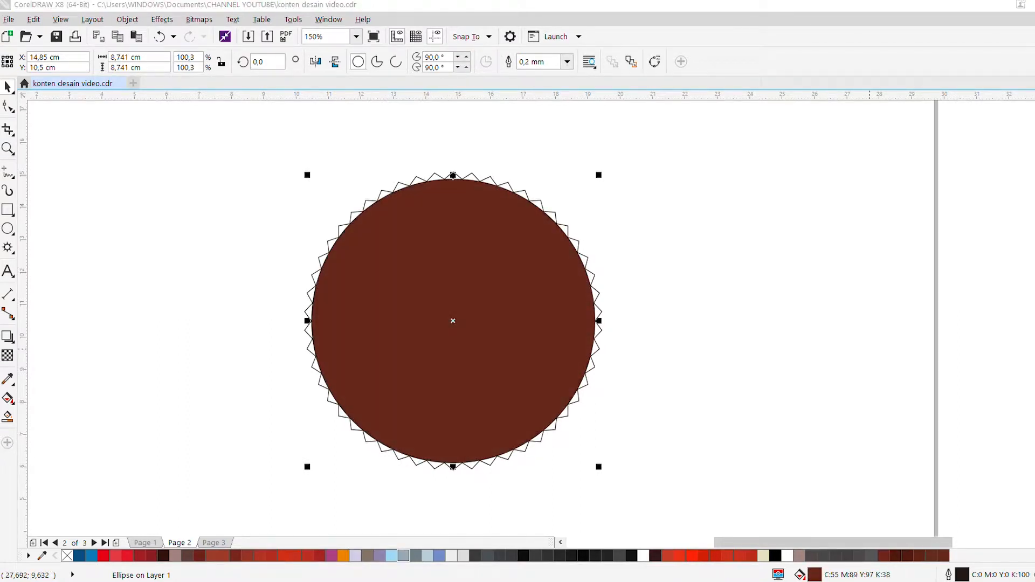
pyautogui.press('Return')
pyautogui.scroll(1, 562, 229)
pyautogui.click(561, 229)
pyautogui.click(573, 229)
pyautogui.hotkey('shift', 'F11')
pyautogui.press('Return')
pyautogui.click(585, 225)
# Weld the circle and star into a single badge shape and remove its outline.
pyautogui.scroll(-1, 586, 225)
pyautogui.moveTo(254, 137); pyautogui.dragTo(674, 484)
pyautogui.click(384, 61)
pyautogui.scroll(3, 451, 152)
pyautogui.click(450, 152)
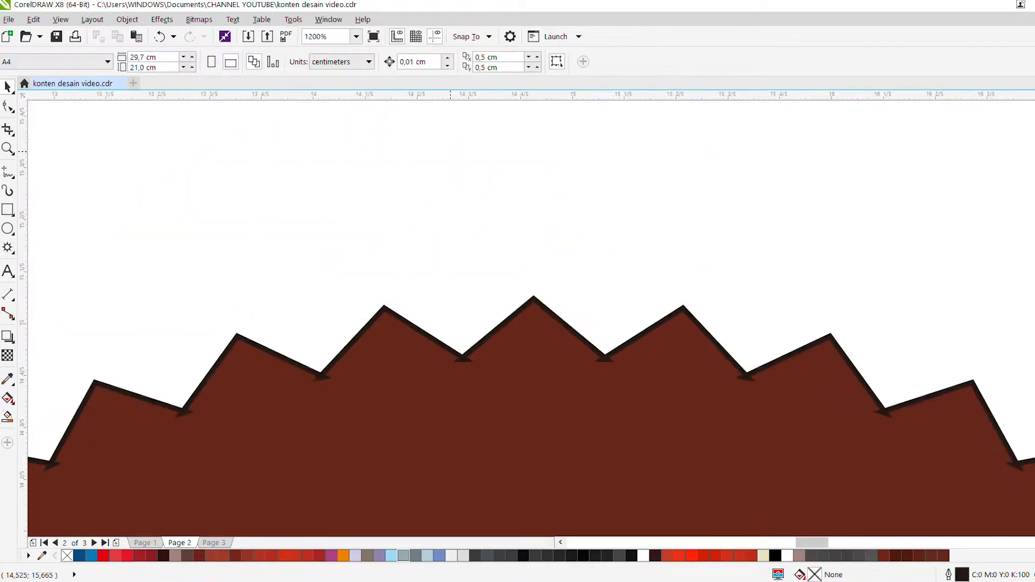
pyautogui.scroll(-2, 443, 219)
pyautogui.click(451, 267)
pyautogui.press('Return')
pyautogui.press('Escape')
pyautogui.scroll(-1, 475, 124)
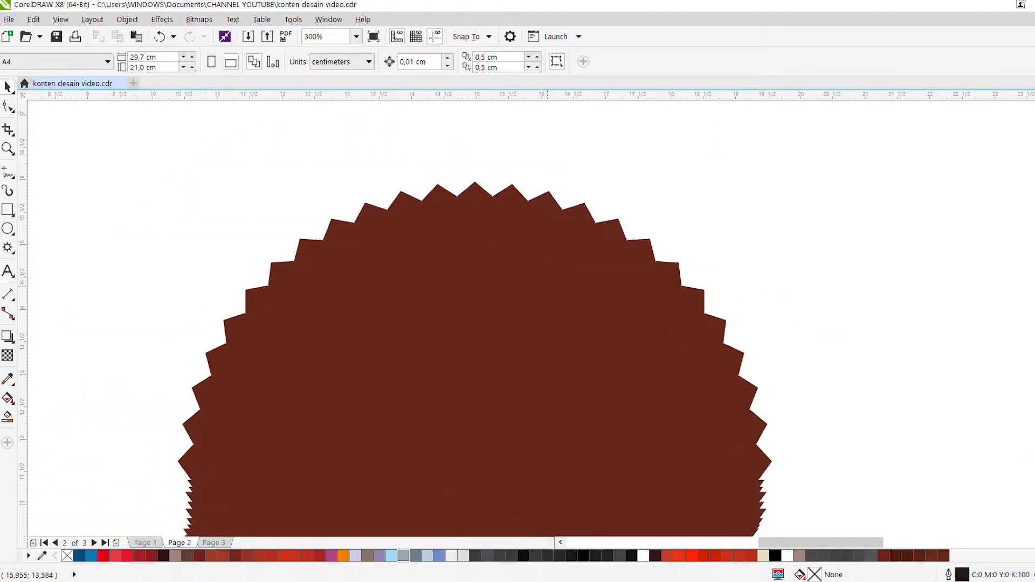
# Draw a circle about 7.3 cm in diameter and centre it on the page inside the badge.
pyautogui.click(8, 228)
pyautogui.moveTo(178, 216); pyautogui.dragTo(335, 372)
pyautogui.hotkey('ctrl', 'z')
pyautogui.moveTo(153, 253); pyautogui.dragTo(389, 470)
pyautogui.press('p')
pyautogui.click(7, 86)
pyautogui.click(376, 193)
pyautogui.click(389, 219)
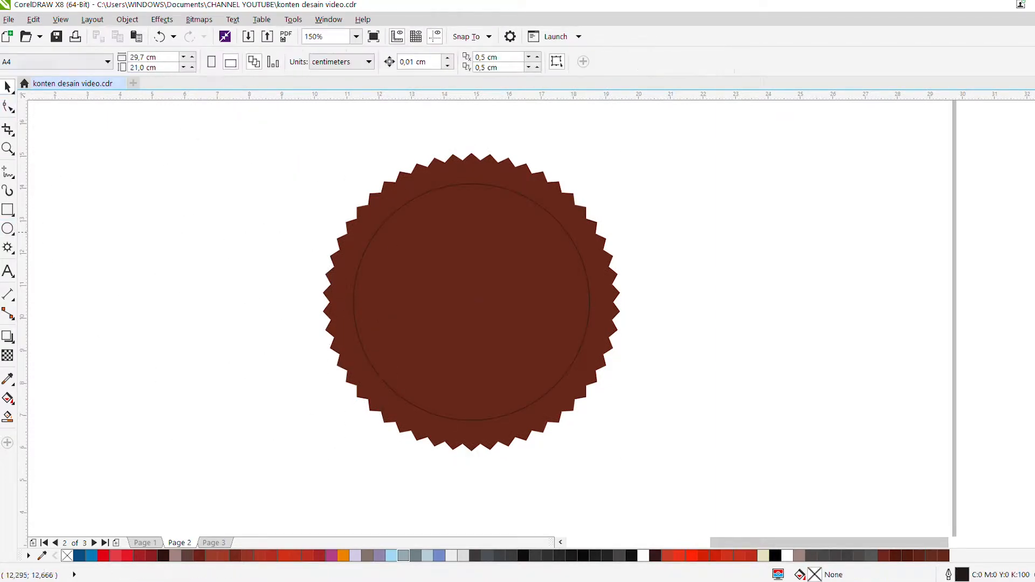
# Enlarge the circle towards the badge's edge and add a smaller concentric duplicate about 6.96 cm in diameter.
pyautogui.moveTo(593, 179); pyautogui.dragTo(603, 170)
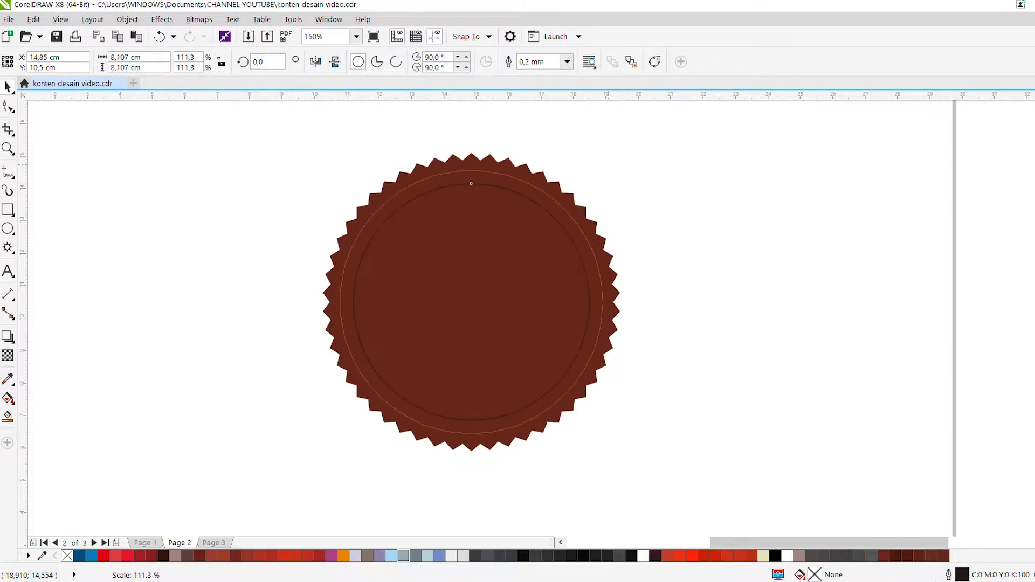
pyautogui.moveTo(601, 435); pyautogui.dragTo(585, 419)
pyautogui.rightClick(590, 422)
# Fill the inner circle with orange-red (C0 M88 Y91 K0) and give it a 0.5 mm white outline.
pyautogui.scroll(-1, 596, 190)
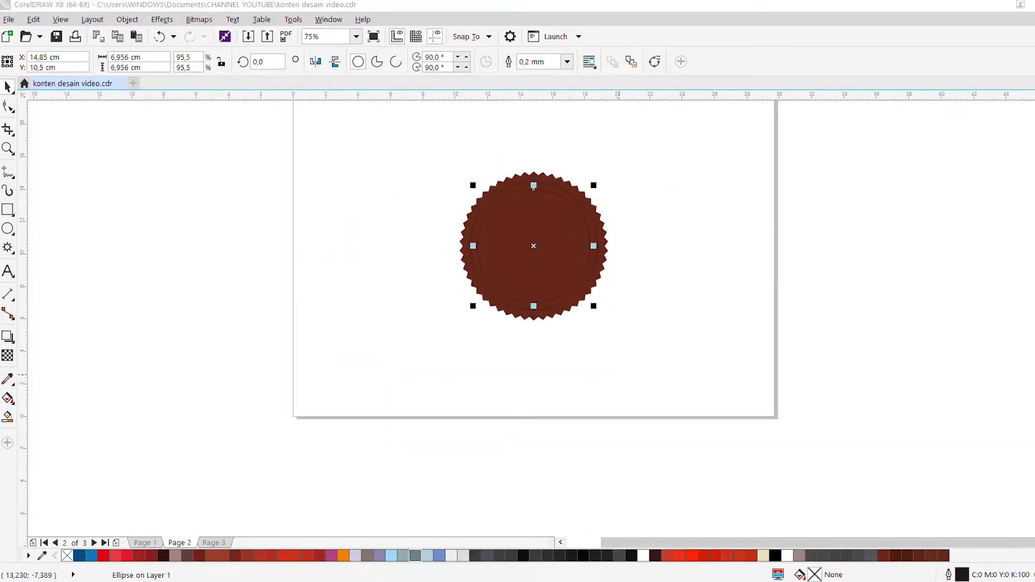
pyautogui.scroll(1, 690, 162)
pyautogui.hotkey('shift', 'F11')
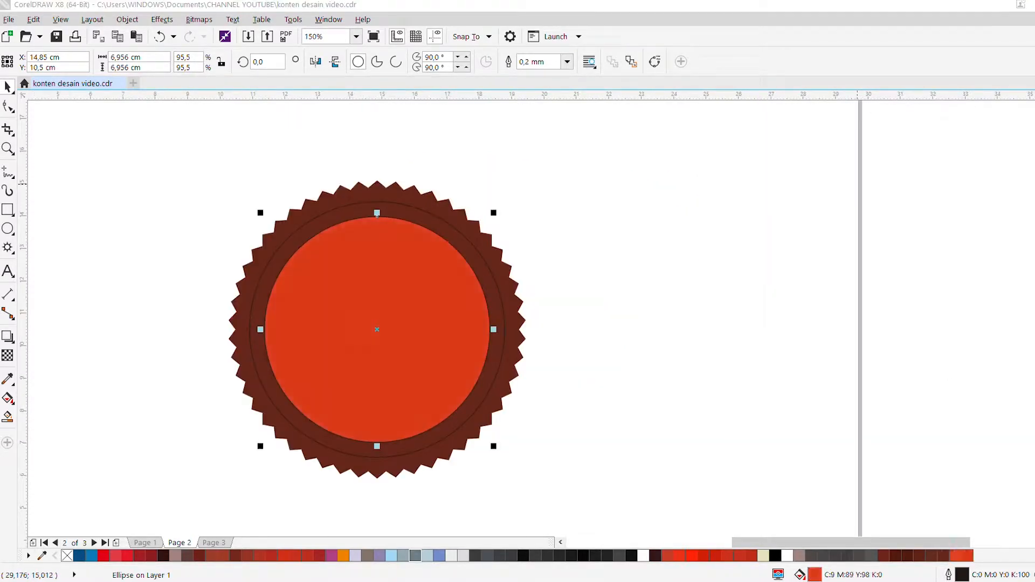
pyautogui.scroll(-1, 484, 209)
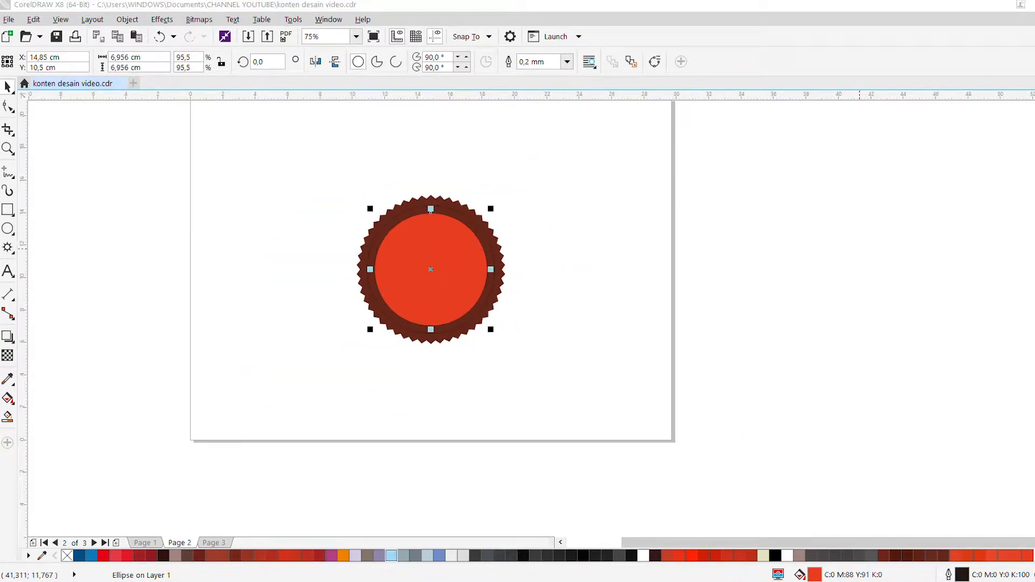
pyautogui.scroll(1, 465, 224)
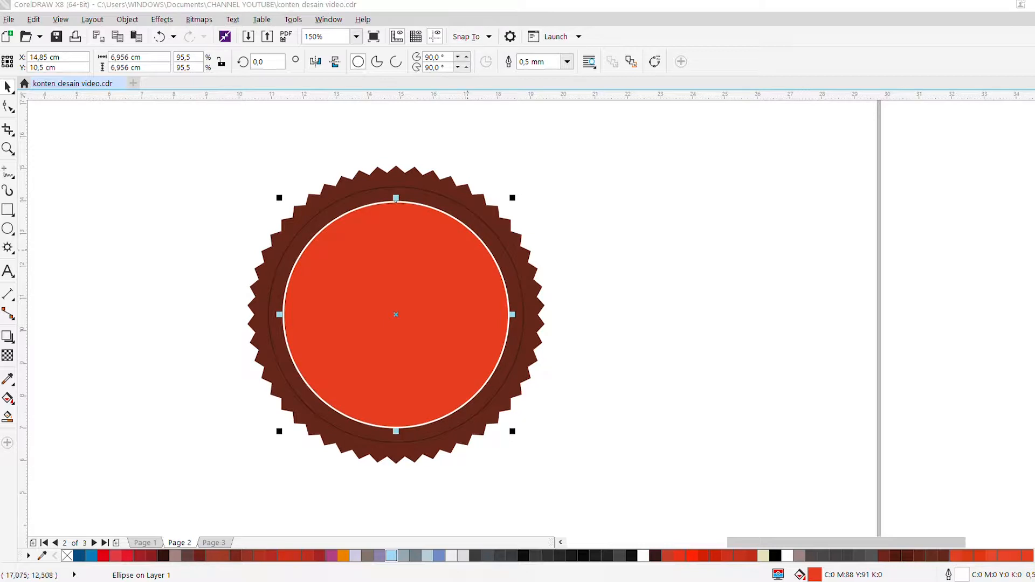
# Give the outer circle a white outline and enlarge the orange-red circle slightly towards it.
pyautogui.click(484, 224)
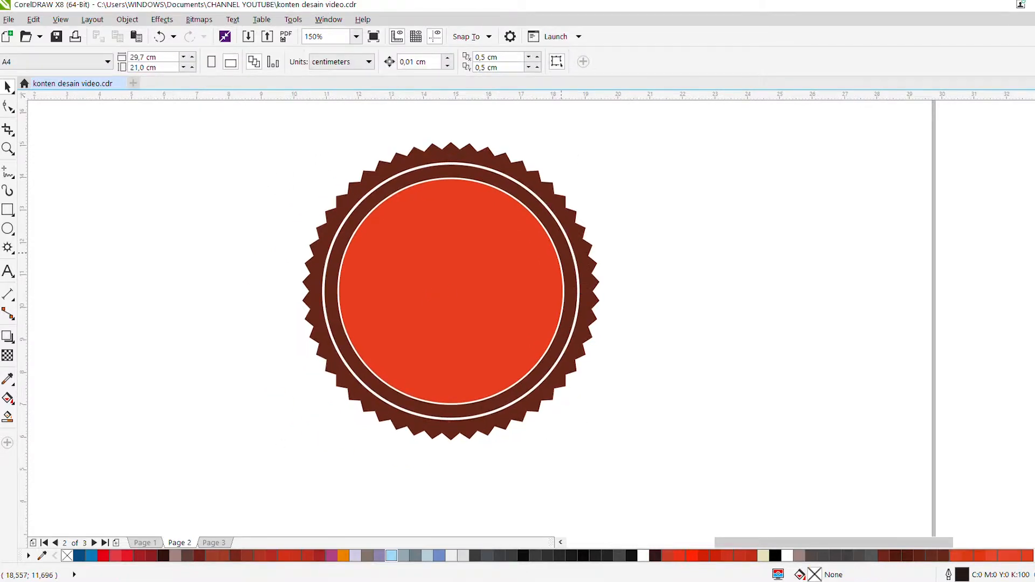
pyautogui.click(451, 291)
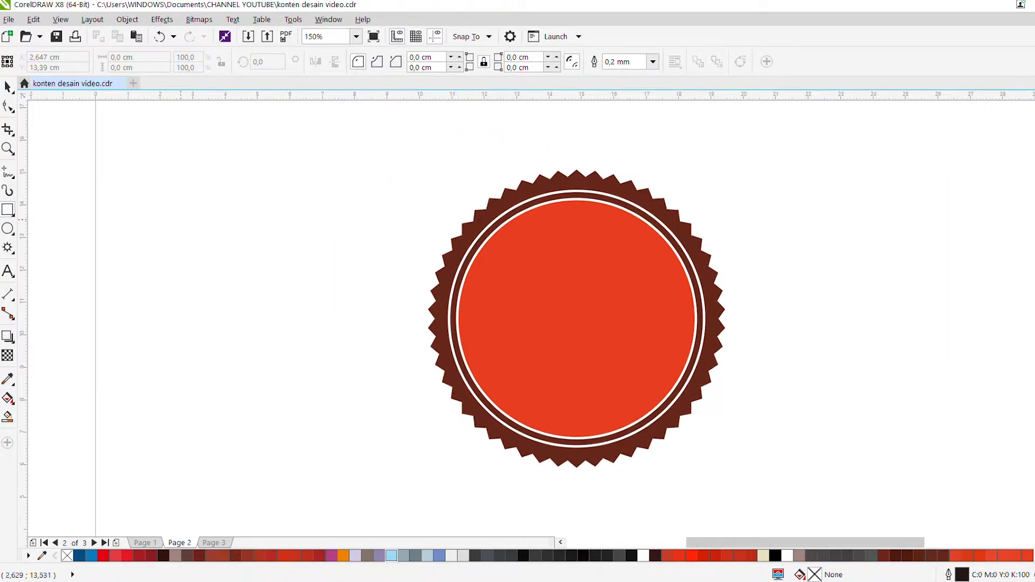
# Draw a rectangle about 3.1 by 0.95 cm beside the badge, convert it to curves, and move its lower-left node inward.
pyautogui.moveTo(180, 220)
pyautogui.mouseDown()
pyautogui.moveTo(254, 242)
pyautogui.moveTo(231, 235)
pyautogui.mouseUp()
pyautogui.click(8, 87)
pyautogui.moveTo(149, 227); pyautogui.dragTo(266, 240)
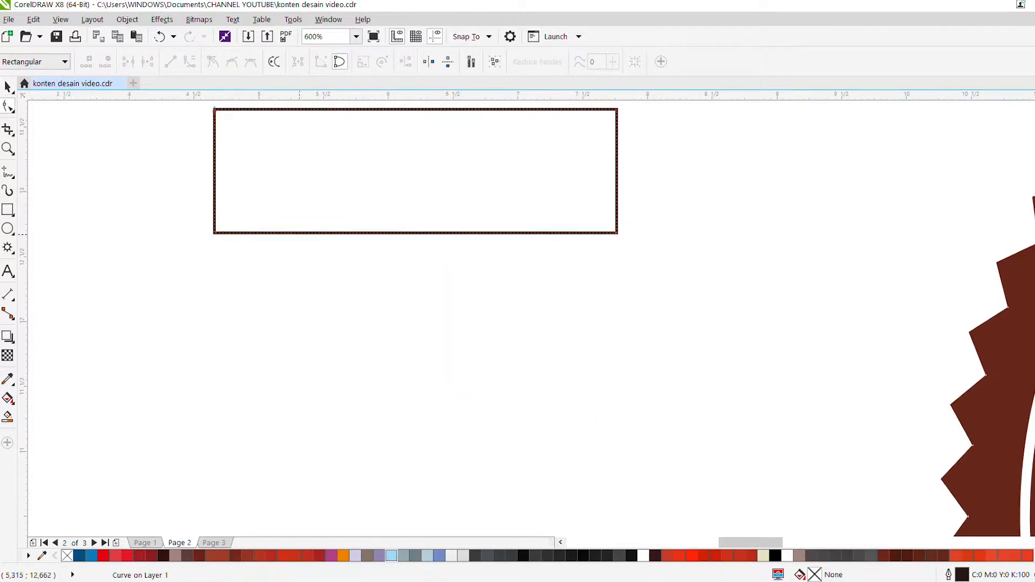
pyautogui.moveTo(214, 233); pyautogui.dragTo(301, 233)
pyautogui.scroll(-2, 225, 234)
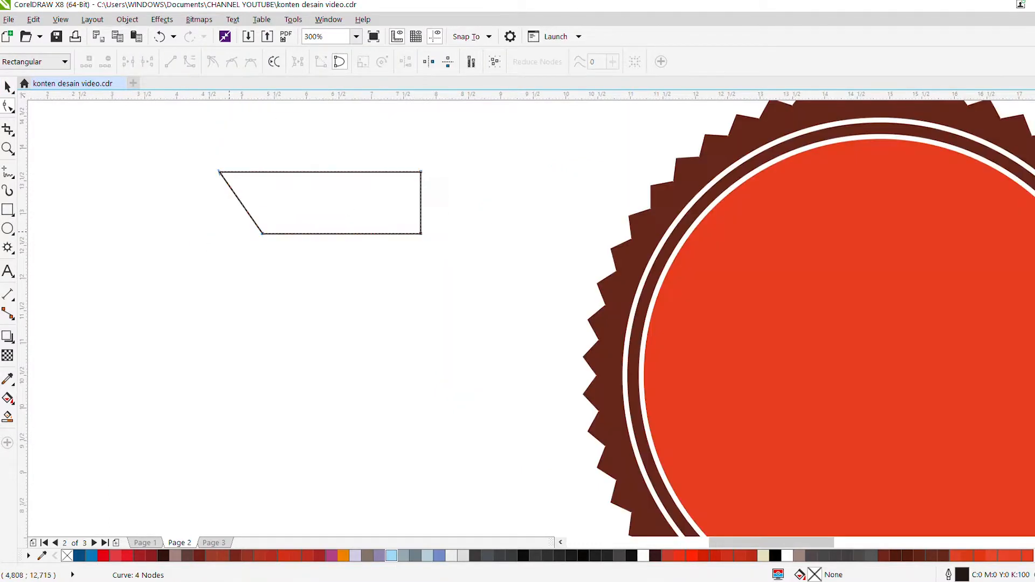
# Mirror an overlapping copy of the slanted shape horizontally and weld both into a trapezoid about 5.54 cm wide.
pyautogui.press('space')
pyautogui.moveTo(218, 233); pyautogui.dragTo(378, 233)
pyautogui.moveTo(163, 272); pyautogui.dragTo(603, 139)
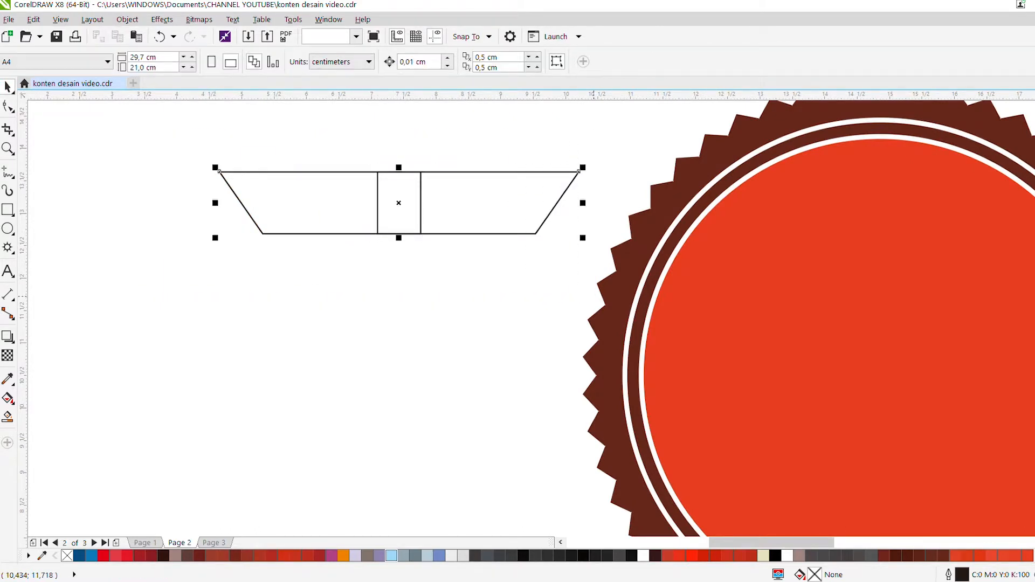
pyautogui.click(382, 61)
pyautogui.click(178, 161)
pyautogui.click(298, 207)
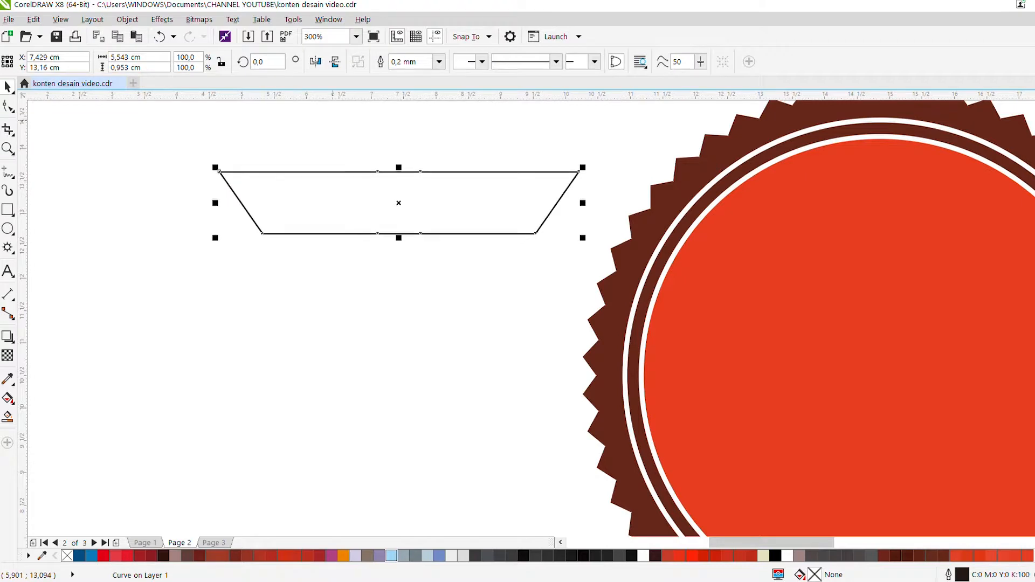
# Mirror a copy of the trapezoid downward and weld both into a ribbon with notched ends.
pyautogui.moveTo(377, 171); pyautogui.dragTo(377, 234)
pyautogui.moveTo(167, 149); pyautogui.dragTo(625, 371)
pyautogui.click(381, 61)
pyautogui.click(349, 162)
pyautogui.click(351, 172)
# Centre the ribbon over the badge and stretch it to about 12.63 cm wide and 1.92 cm high.
pyautogui.moveTo(399, 299); pyautogui.dragTo(399, 277)
pyautogui.scroll(-1, 577, 176)
pyautogui.press('p')
pyautogui.moveTo(635, 275); pyautogui.dragTo(552, 280)
pyautogui.moveTo(863, 276); pyautogui.dragTo(859, 276)
pyautogui.moveTo(859, 276); pyautogui.dragTo(769, 291)
pyautogui.moveTo(615, 261)
pyautogui.mouseDown()
pyautogui.moveTo(616, 240)
pyautogui.moveTo(620, 249)
pyautogui.mouseUp()
pyautogui.press('p')
pyautogui.moveTo(793, 289); pyautogui.dragTo(842, 290)
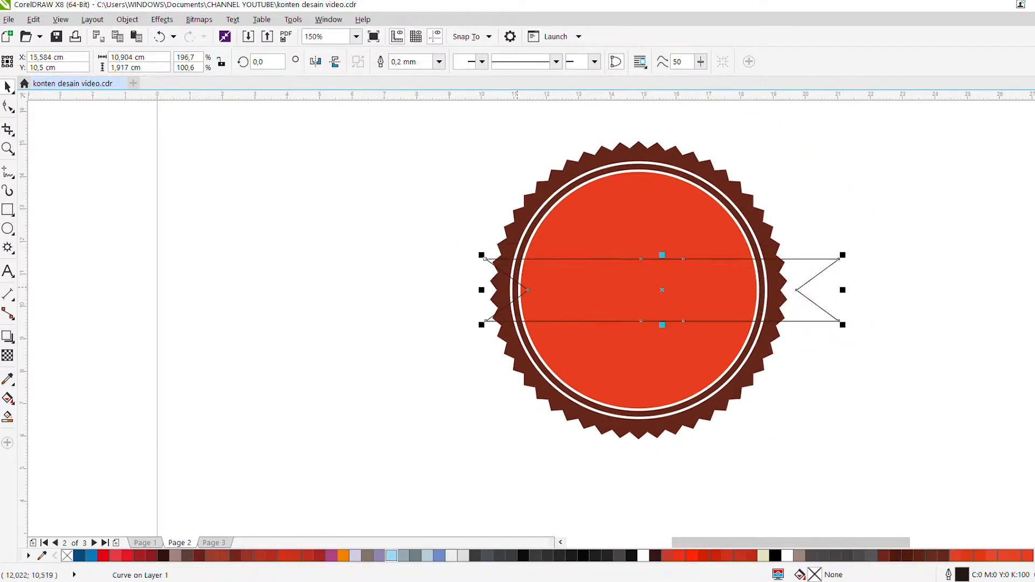
pyautogui.moveTo(483, 289); pyautogui.dragTo(425, 294)
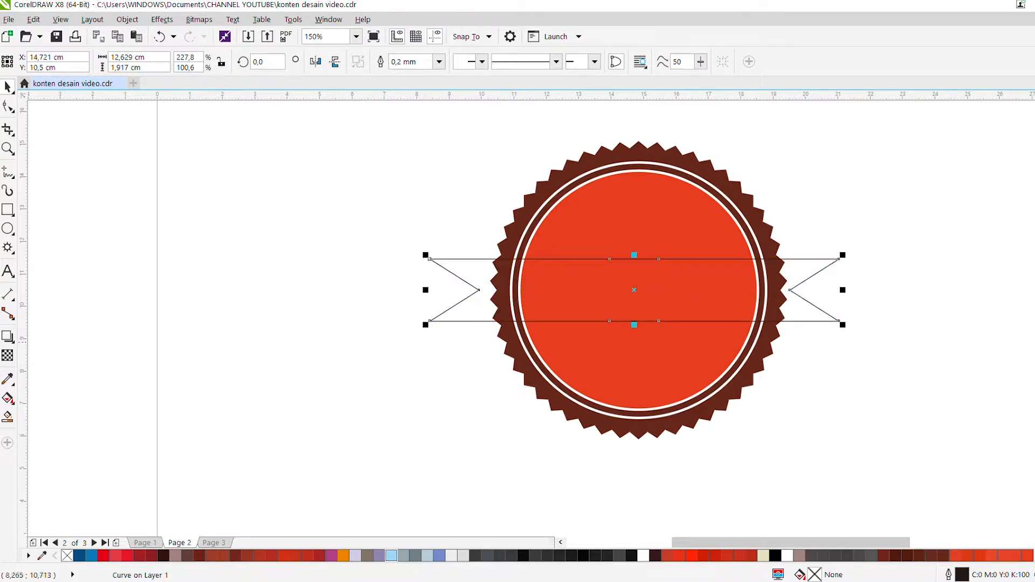
# Resize the ribbon to about 11.99 by 2.10 cm and centre it on the badge again.
pyautogui.moveTo(633, 325); pyautogui.dragTo(633, 338)
pyautogui.moveTo(426, 296); pyautogui.dragTo(446, 296)
pyautogui.press('p')
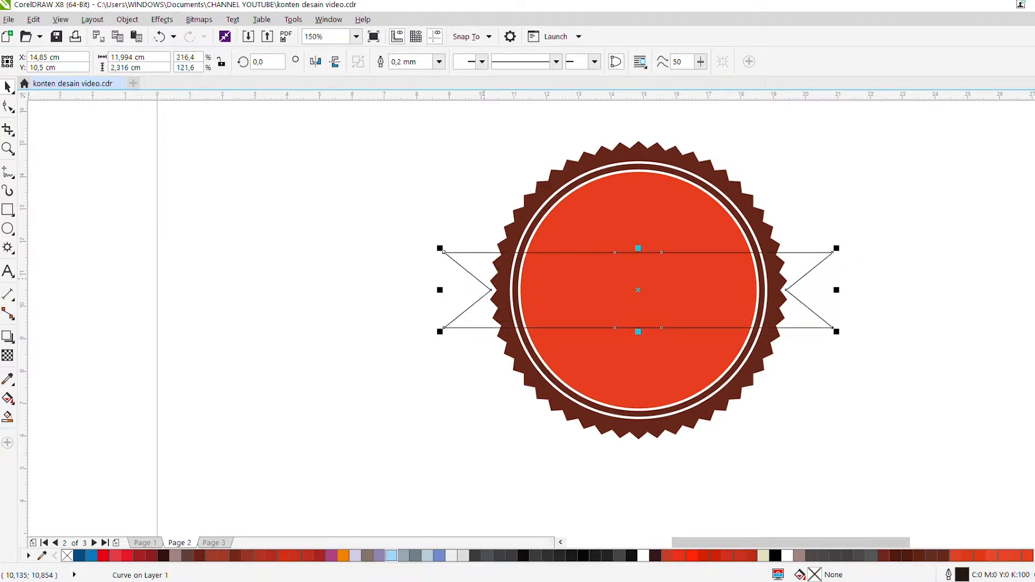
pyautogui.scroll(1, 643, 264)
pyautogui.moveTo(634, 236); pyautogui.dragTo(634, 250)
pyautogui.press('p')
pyautogui.click(144, 285)
pyautogui.scroll(-1, 539, 356)
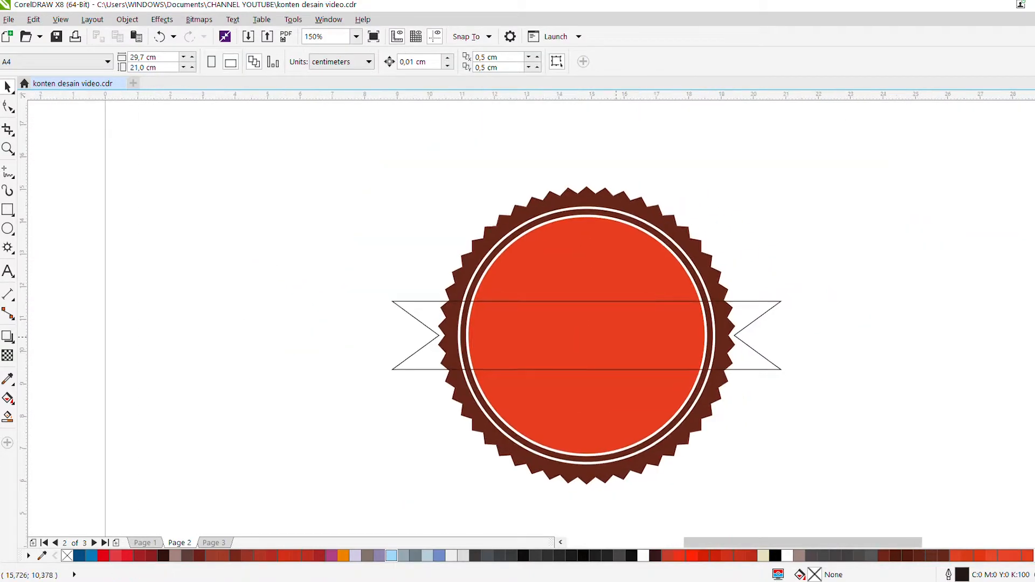
# Create a smaller concentric duplicate of the ribbon, about 10.99 cm wide and 1.72 cm high.
pyautogui.click(617, 335)
pyautogui.scroll(-1, 617, 335)
pyautogui.moveTo(617, 335); pyautogui.dragTo(539, 330)
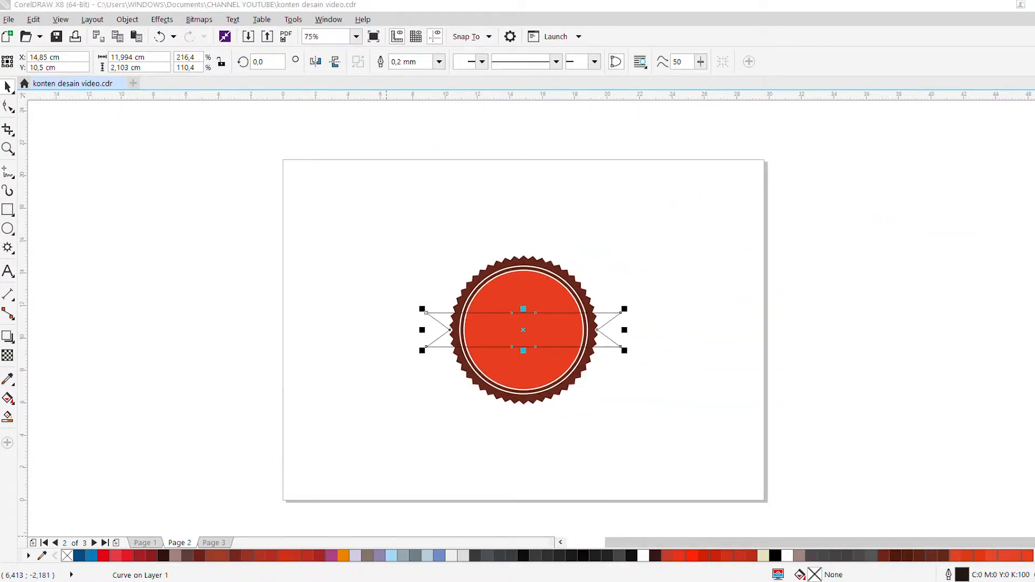
pyautogui.scroll(1, 532, 367)
pyautogui.moveTo(714, 330); pyautogui.dragTo(669, 321)
pyautogui.rightClick(669, 321)
pyautogui.scroll(2, 669, 300)
pyautogui.moveTo(692, 271); pyautogui.dragTo(770, 274)
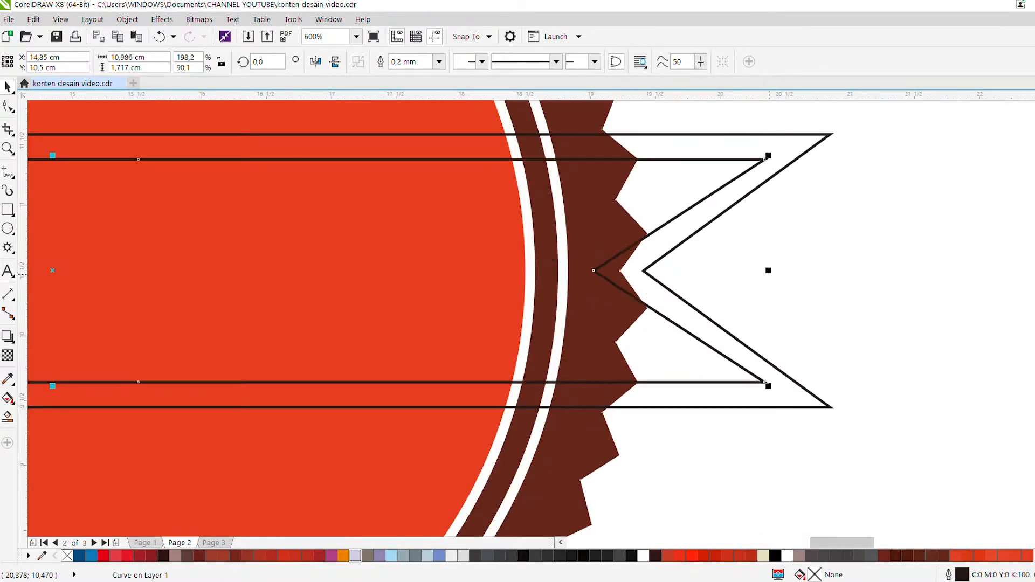
# Fill the outer ribbon with light grey (C7 M5 Y5 K0).
pyautogui.scroll(-1, 770, 274)
pyautogui.click(748, 318)
pyautogui.click(761, 340)
pyautogui.scroll(-1, 762, 340)
pyautogui.hotkey('shift', 'F11')
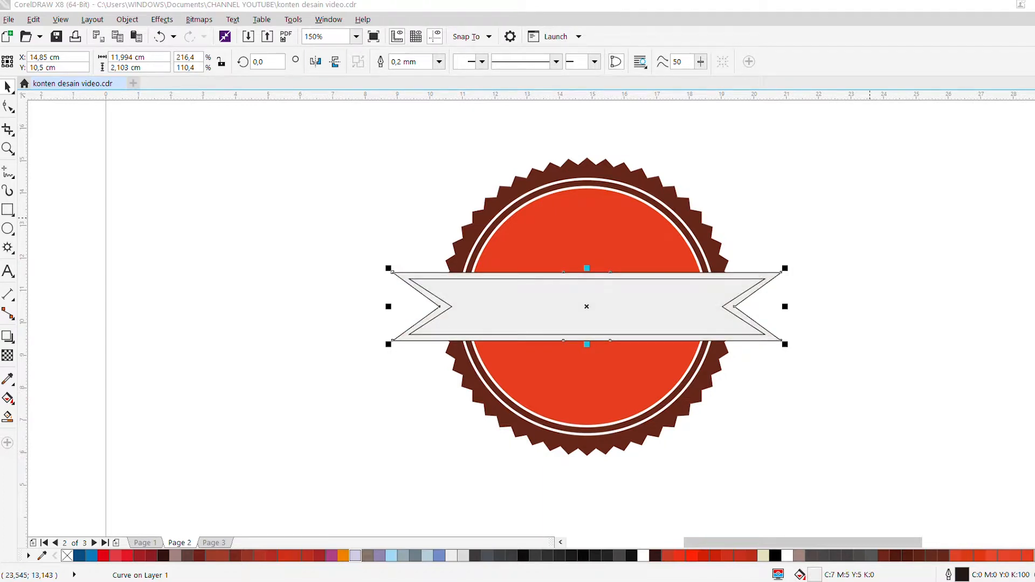
pyautogui.click(856, 222)
# Create a third concentric ribbon inside the second one, about 9.84 cm wide and 1.30 cm high.
pyautogui.scroll(1, 745, 292)
pyautogui.click(682, 288)
pyautogui.click(774, 371)
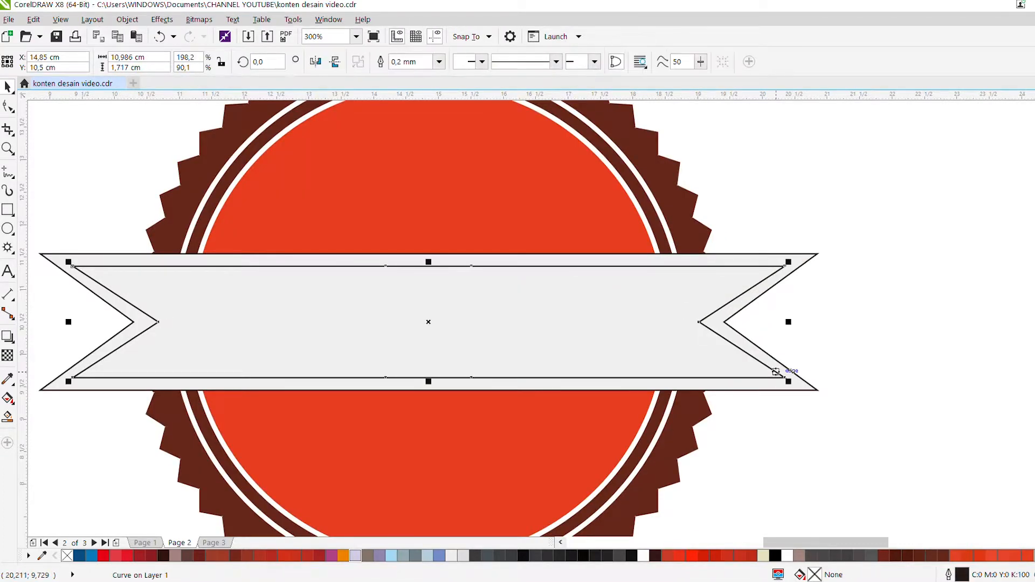
pyautogui.moveTo(785, 378); pyautogui.dragTo(701, 367)
pyautogui.scroll(1, 668, 324)
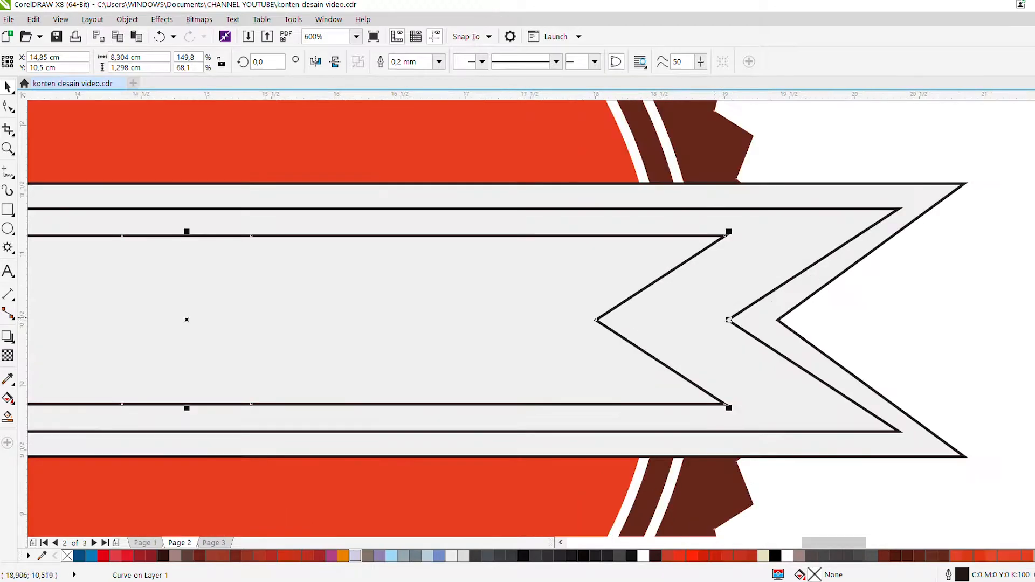
pyautogui.moveTo(729, 320); pyautogui.dragTo(828, 320)
pyautogui.scroll(-1, 829, 319)
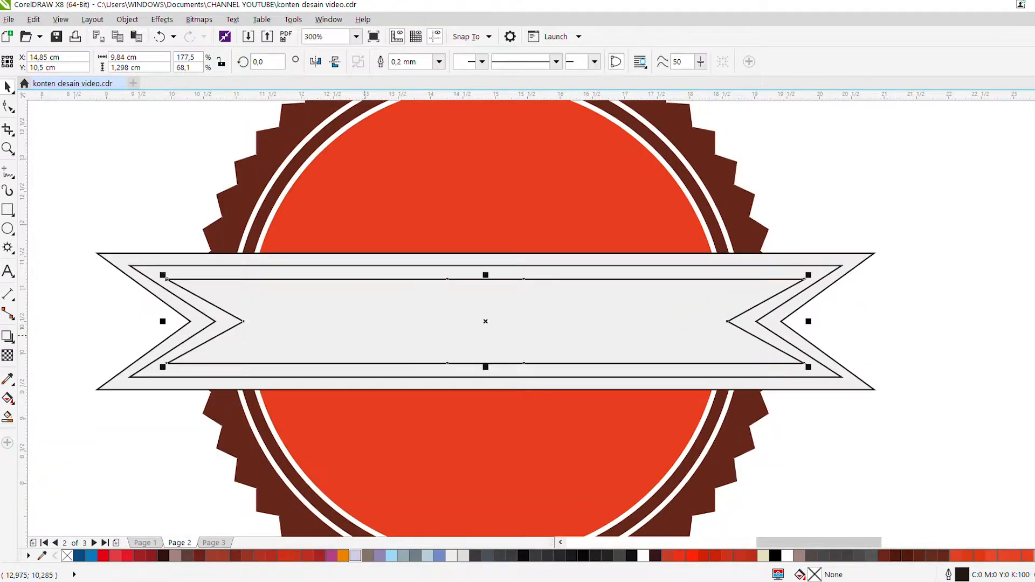
# Fill the innermost ribbon with orange-red (C0 M88 Y91 K0).
pyautogui.scroll(-2, 393, 347)
pyautogui.click(775, 555)
pyautogui.click(667, 555)
pyautogui.scroll(1, 377, 342)
pyautogui.moveTo(717, 394); pyautogui.dragTo(413, 331)
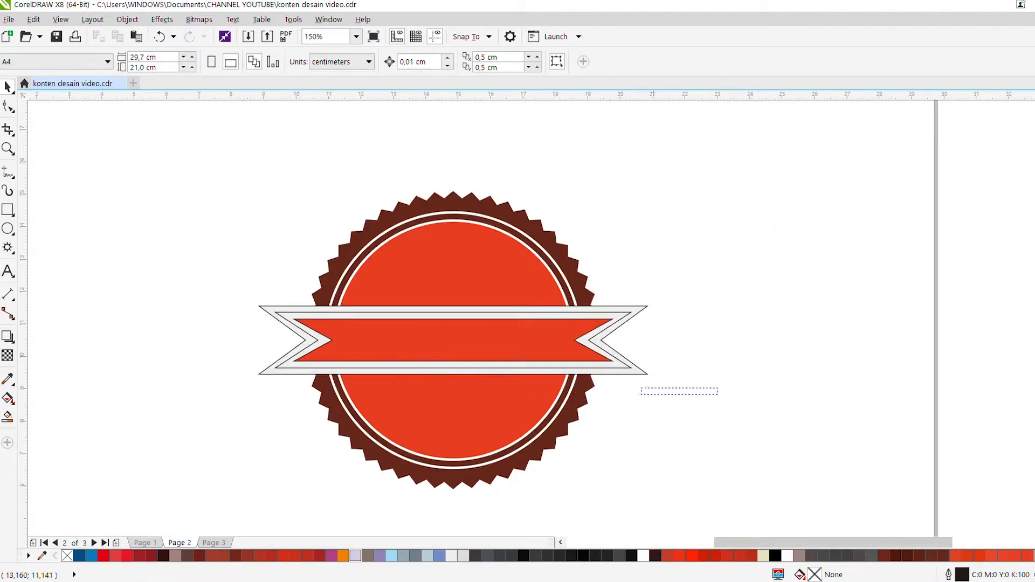
# Leave the middle ribbon without a fill and give it a 0.75 mm orange-red outline.
pyautogui.click(627, 366)
pyautogui.hscroll(1, 864, 231)
pyautogui.hotkey('shift', 'F11')
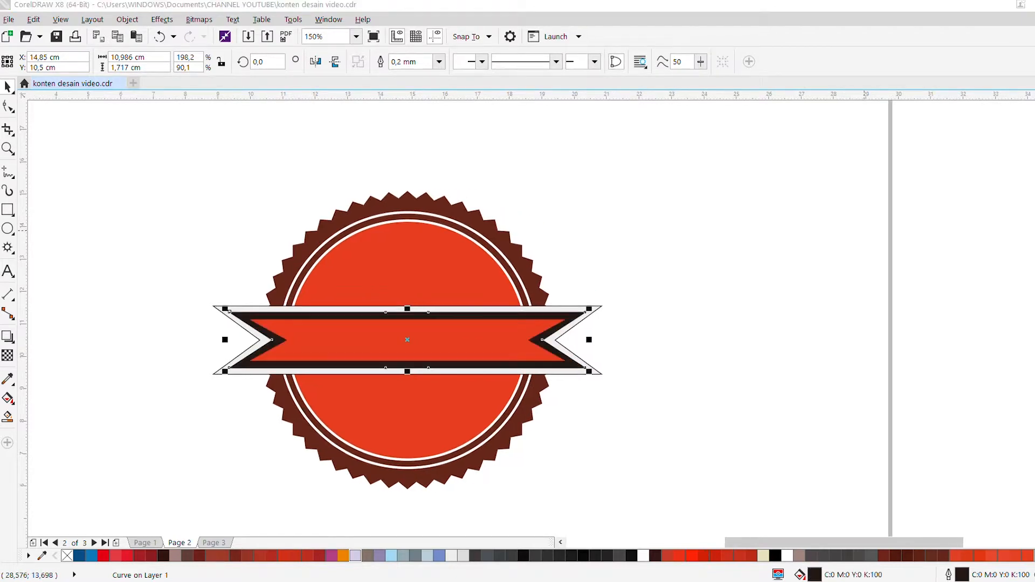
pyautogui.press('Return')
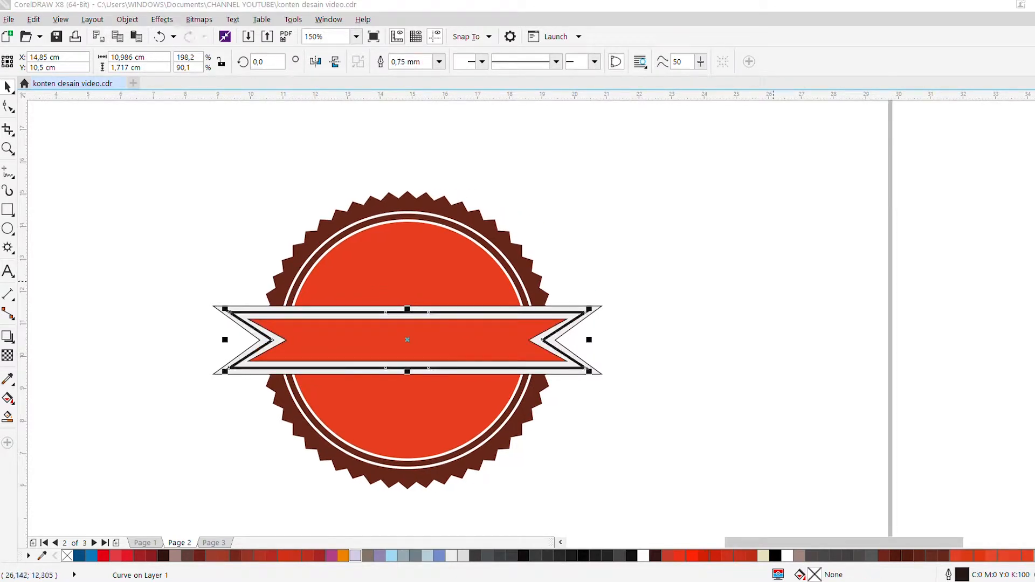
pyautogui.rightClick(667, 555)
pyautogui.press('Escape')
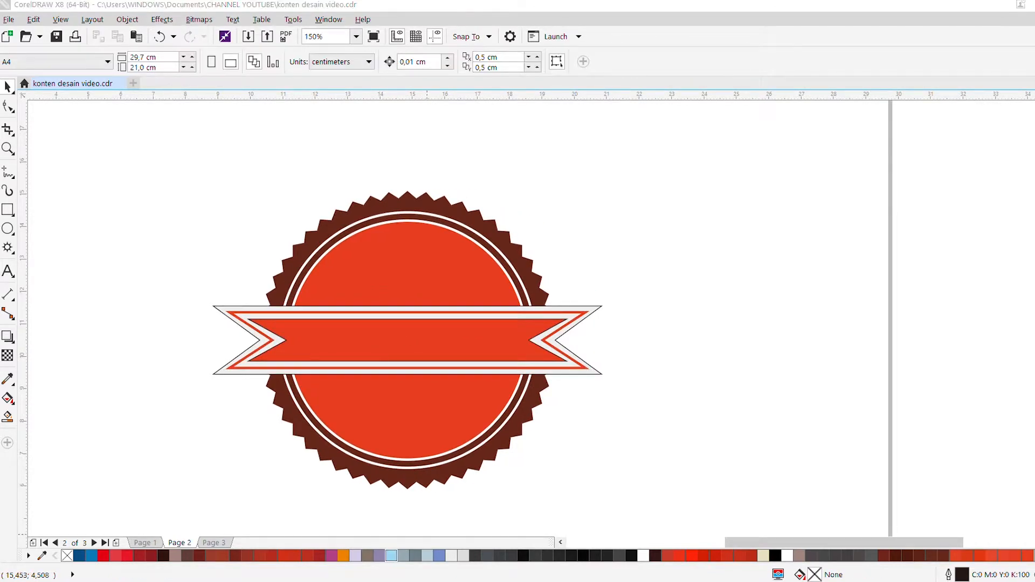
# Fill the innermost ribbon with dark brown (C55 M89 Y97 K38) and recolour the middle ribbon's outline to the same brown.
pyautogui.scroll(1, 421, 381)
pyautogui.moveTo(417, 267); pyautogui.dragTo(519, 273)
pyautogui.click(519, 274)
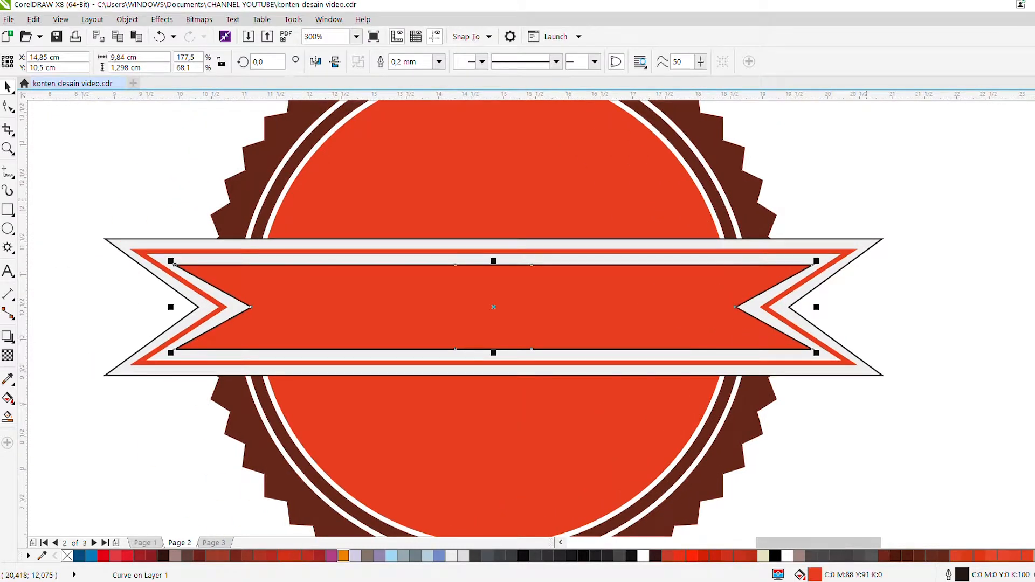
pyautogui.press('F12')
pyautogui.press('Return')
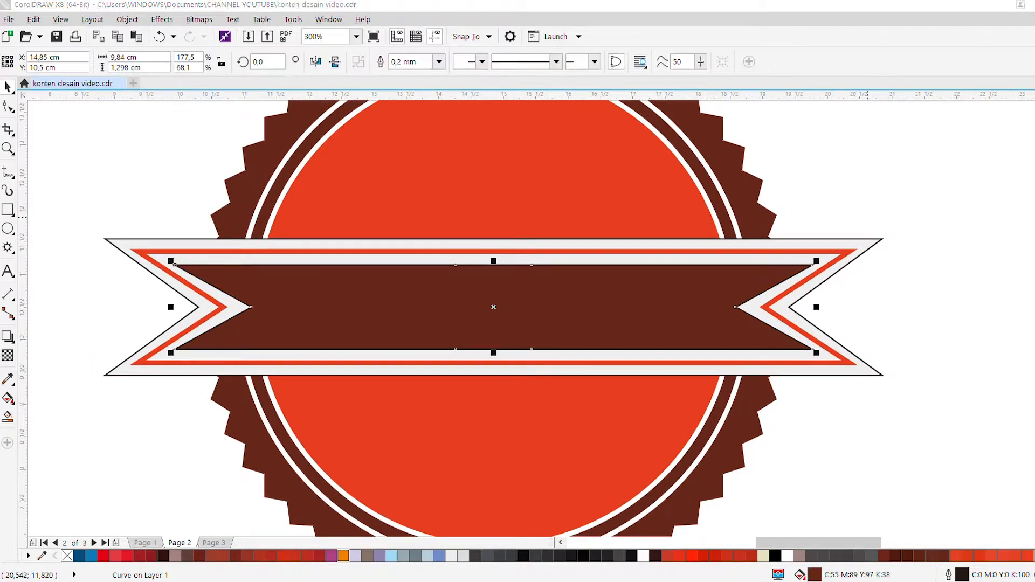
pyautogui.click(819, 272)
pyautogui.press('Escape')
# Remove the innermost ribbon's outline and stretch its height to about 1.49 cm from the centre.
pyautogui.scroll(-1, 695, 233)
pyautogui.click(681, 256)
pyautogui.scroll(1, 682, 256)
pyautogui.moveTo(826, 242); pyautogui.dragTo(826, 242)
pyautogui.moveTo(507, 281); pyautogui.dragTo(506, 232)
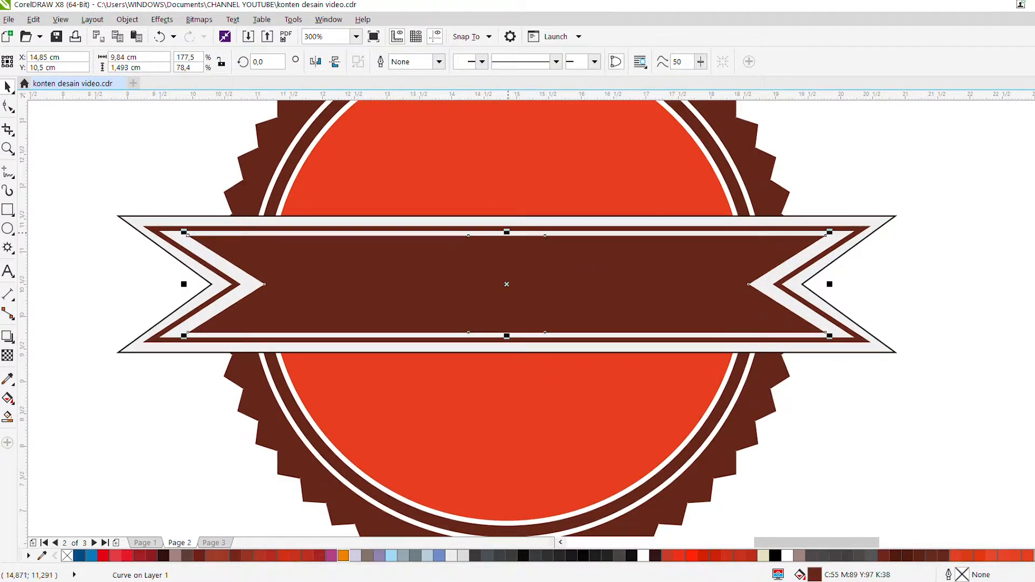
# Stretch the three ribbon shapes together to about 2.66 cm high, centre them on the page and ungroup them.
pyautogui.press('Escape')
pyautogui.scroll(-1, 439, 255)
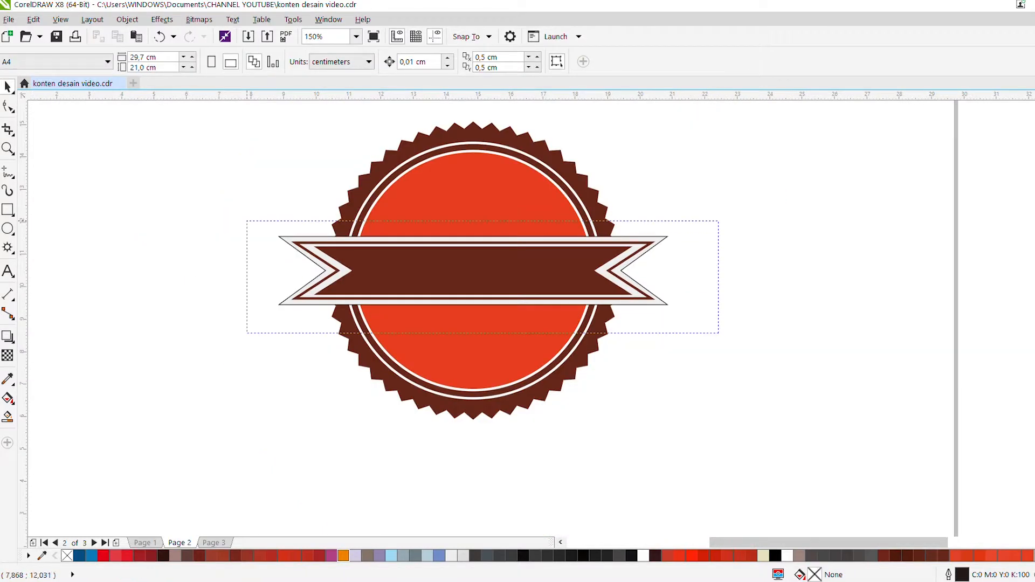
pyautogui.moveTo(247, 333); pyautogui.dragTo(247, 333)
pyautogui.moveTo(478, 303); pyautogui.dragTo(478, 322)
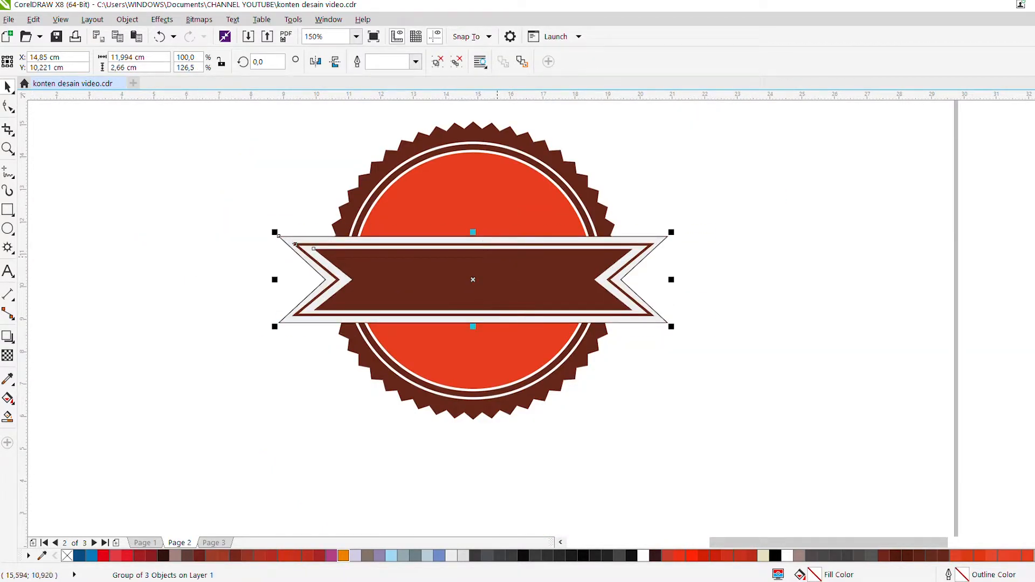
pyautogui.press('p')
pyautogui.click(687, 246)
pyautogui.click(560, 232)
pyautogui.hotkey('ctrl', 'u')
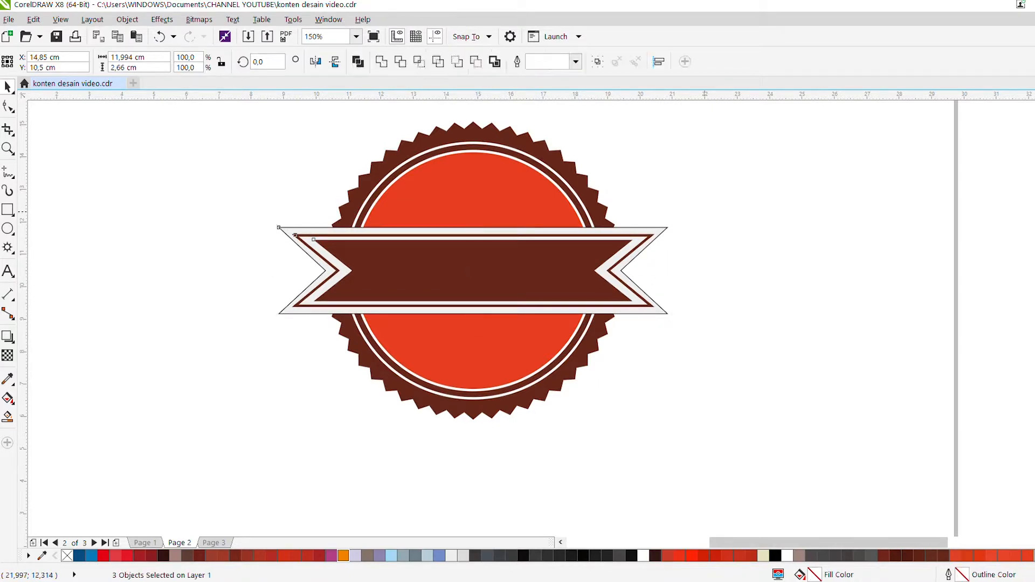
# Remove the black outline from the light grey outermost ribbon.
pyautogui.click(694, 216)
pyautogui.scroll(1, 584, 241)
pyautogui.click(657, 218)
pyautogui.rightClick(67, 556)
pyautogui.click(669, 469)
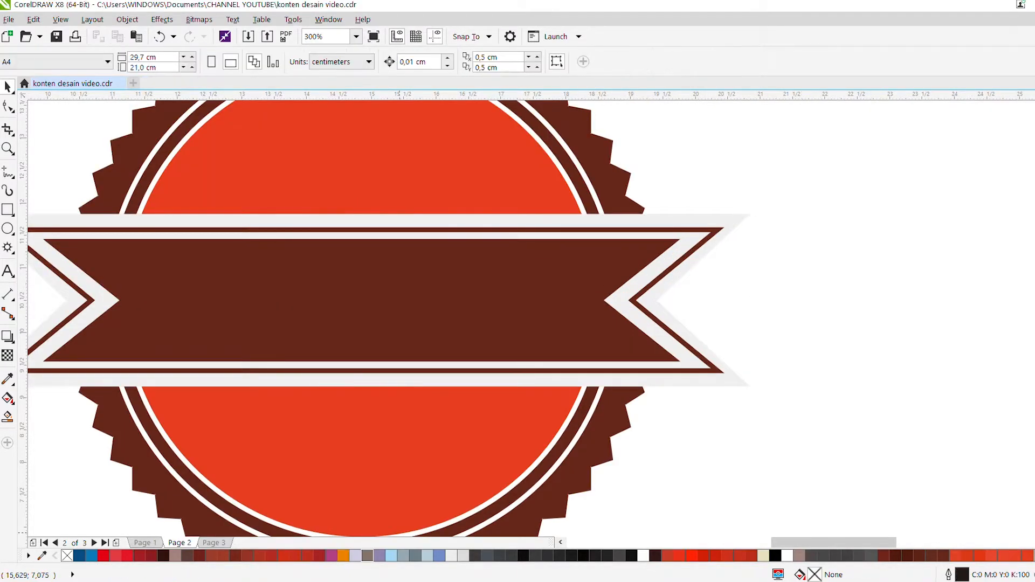
# Group the three ribbon shapes and centre the group on the page.
pyautogui.scroll(-1, 687, 407)
pyautogui.scroll(1, 558, 346)
pyautogui.scroll(-1, 521, 370)
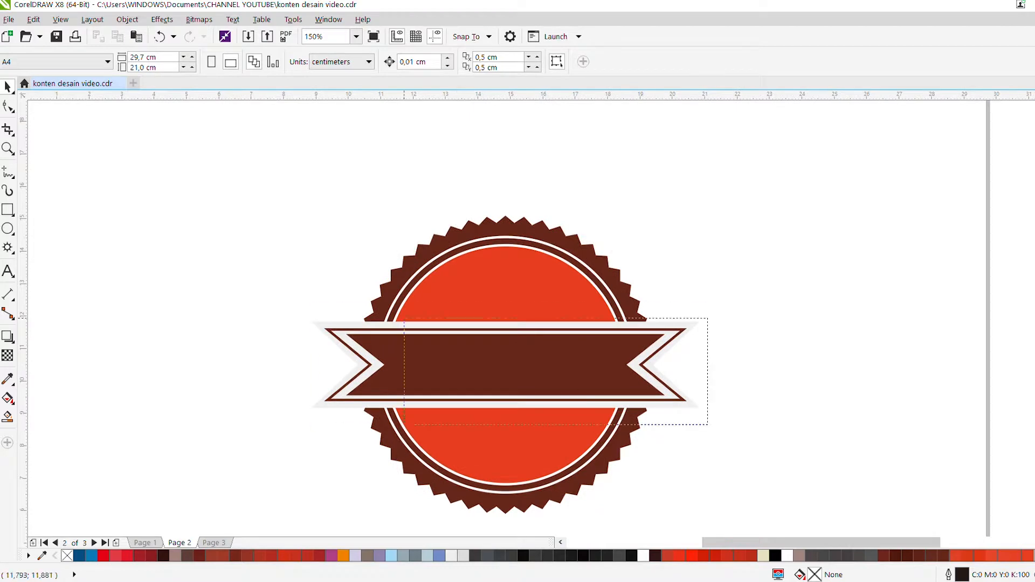
pyautogui.moveTo(405, 318); pyautogui.dragTo(310, 319)
pyautogui.hotkey('ctrl', 'g')
pyautogui.press('p')
pyautogui.scroll(1, 518, 319)
pyautogui.click(190, 268)
pyautogui.scroll(-1, 191, 268)
pyautogui.scroll(1, 263, 286)
pyautogui.moveTo(250, 329); pyautogui.dragTo(295, 314)
# Add the text "Premium" beside the badge and set its font to Barry Kades_PersonalUseOnly.
pyautogui.click(8, 271)
pyautogui.scroll(-1, 326, 277)
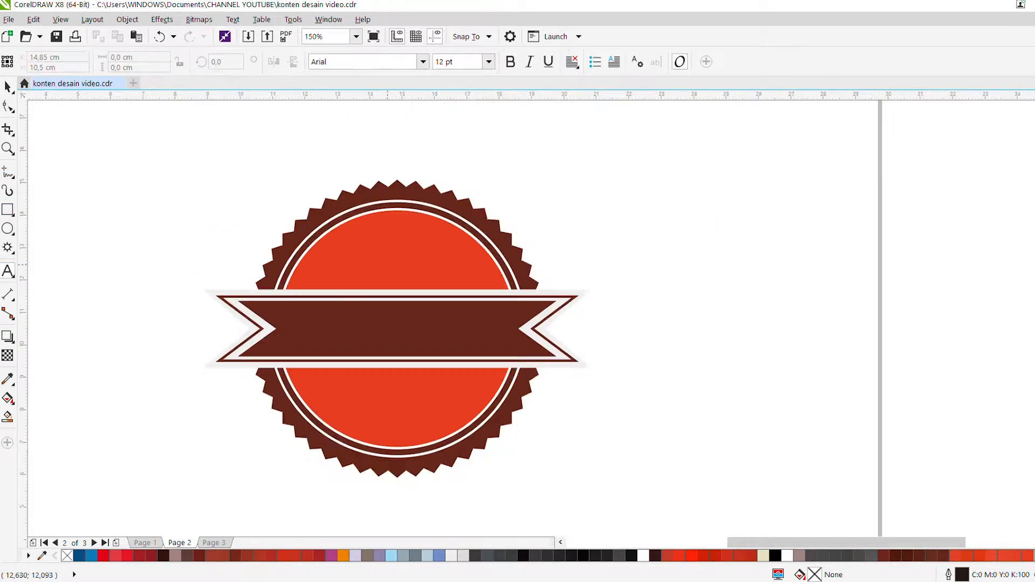
pyautogui.click(711, 251)
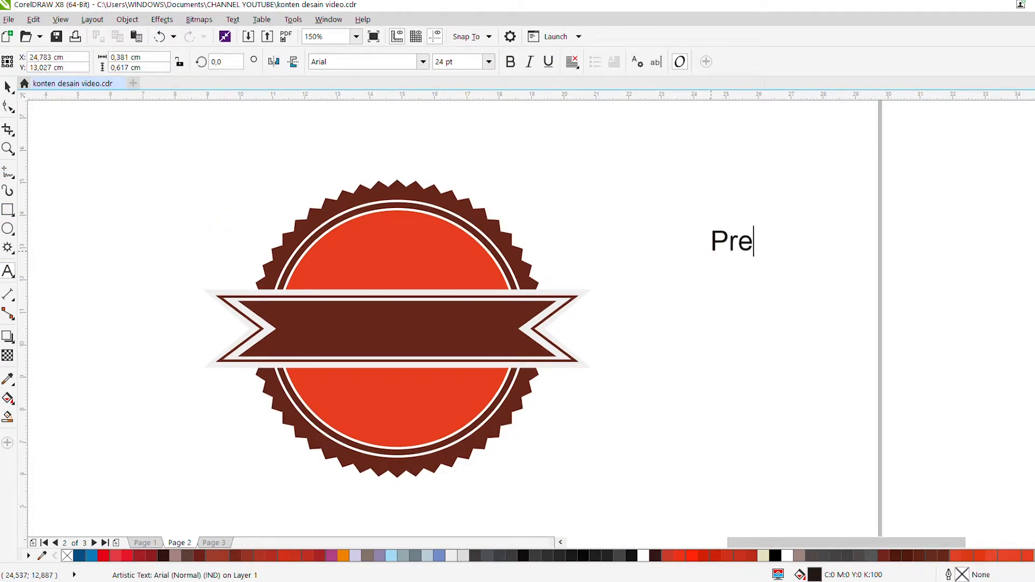
pyautogui.click(422, 62)
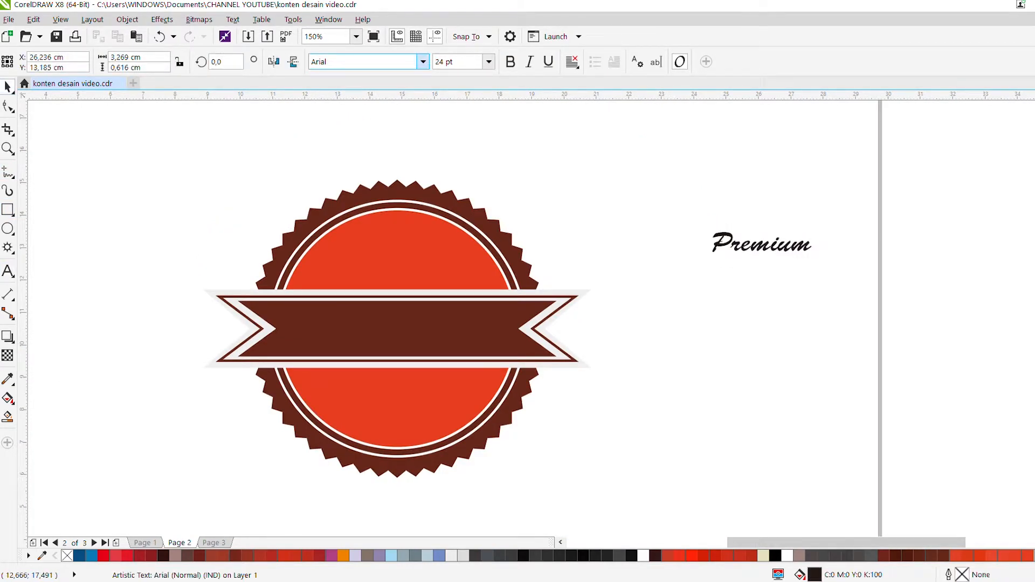
pyautogui.click(365, 108)
# Move "Premium" into the orange area above the ribbon, enlarge it and fill it white.
pyautogui.moveTo(766, 238); pyautogui.dragTo(366, 240)
pyautogui.scroll(1, 420, 256)
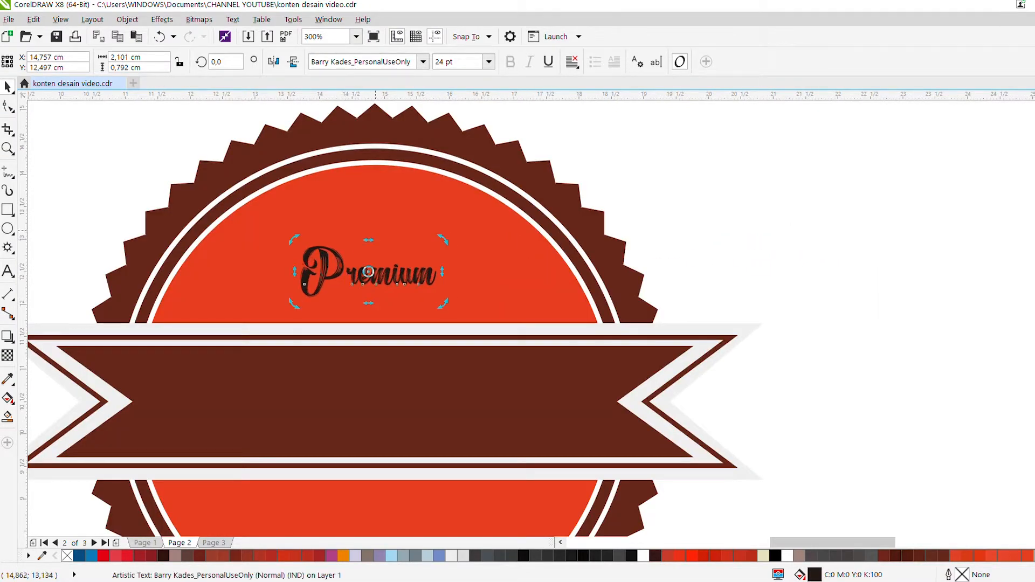
pyautogui.moveTo(441, 241); pyautogui.dragTo(541, 204)
pyautogui.click(644, 556)
# Enlarge "Premium" to about 46.3 pt, stretch it to about 5.2 cm wide and position it centrally above the ribbon.
pyautogui.moveTo(318, 259); pyautogui.dragTo(223, 280)
pyautogui.moveTo(448, 220); pyautogui.dragTo(479, 214)
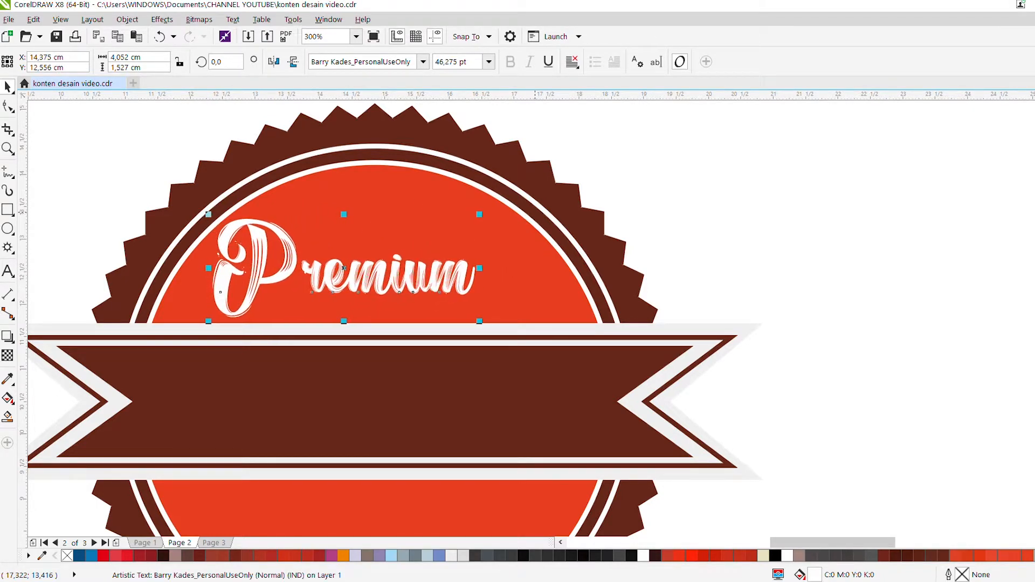
pyautogui.moveTo(479, 268); pyautogui.dragTo(554, 274)
pyautogui.moveTo(409, 271)
pyautogui.mouseDown()
pyautogui.moveTo(401, 404)
pyautogui.moveTo(399, 273)
pyautogui.mouseUp()
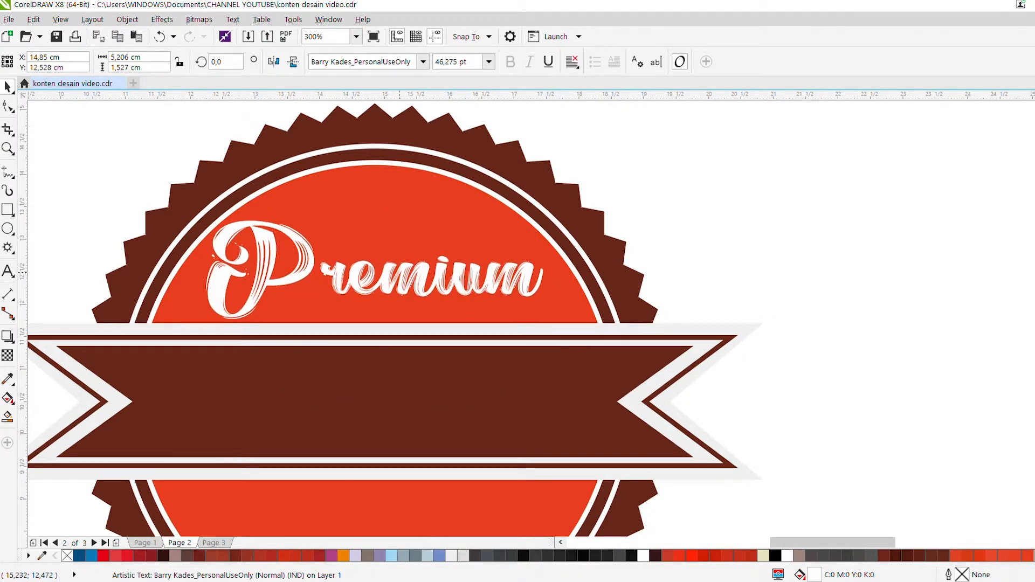
pyautogui.click(663, 224)
pyautogui.moveTo(663, 224); pyautogui.dragTo(740, 187)
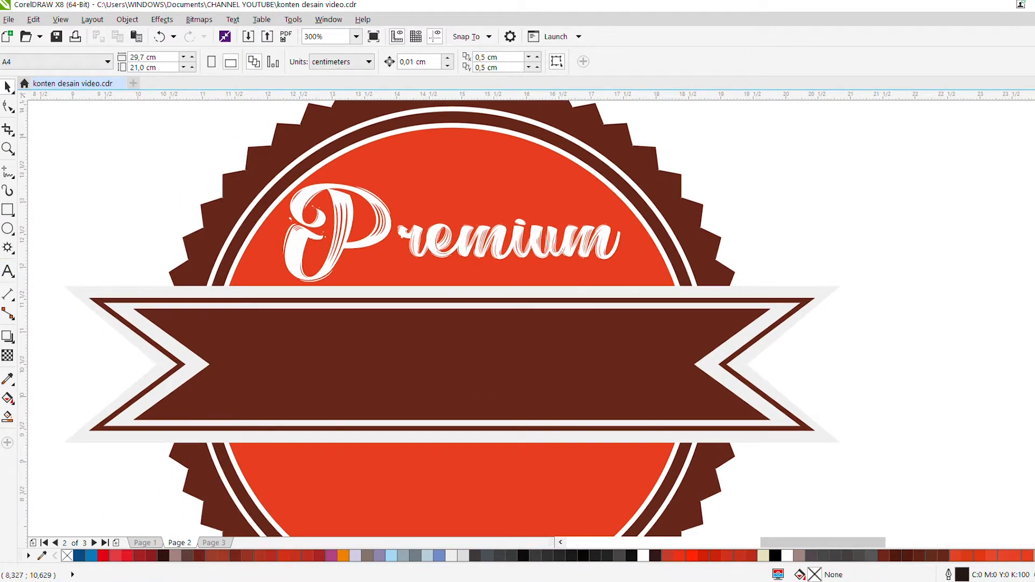
# Add the text "Coffee" beside the badge in the Cooper Std Black italic font.
pyautogui.click(8, 271)
pyautogui.click(762, 214)
pyautogui.moveTo(764, 230); pyautogui.dragTo(672, 252)
pyautogui.write('C')
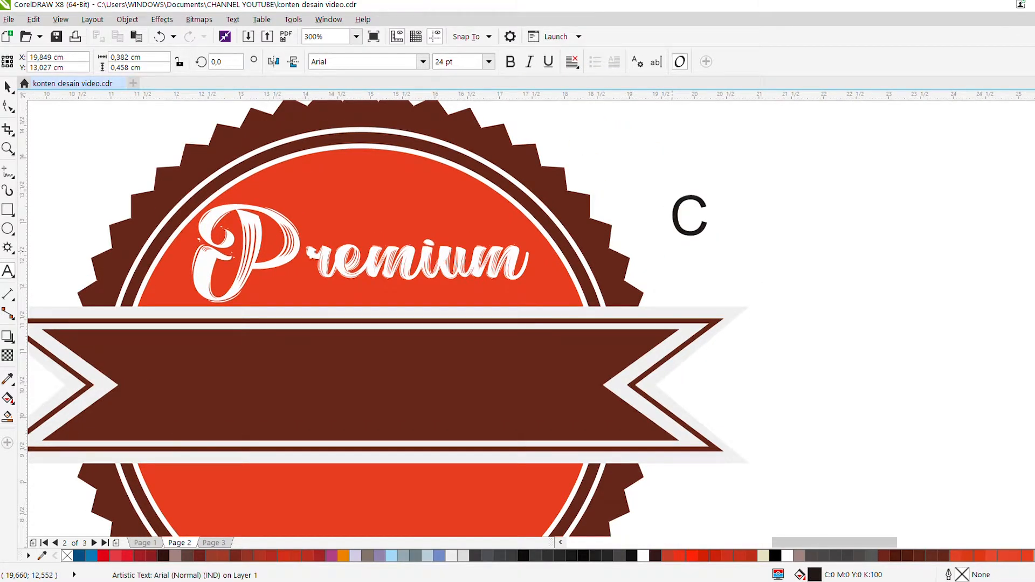
pyautogui.write('offee')
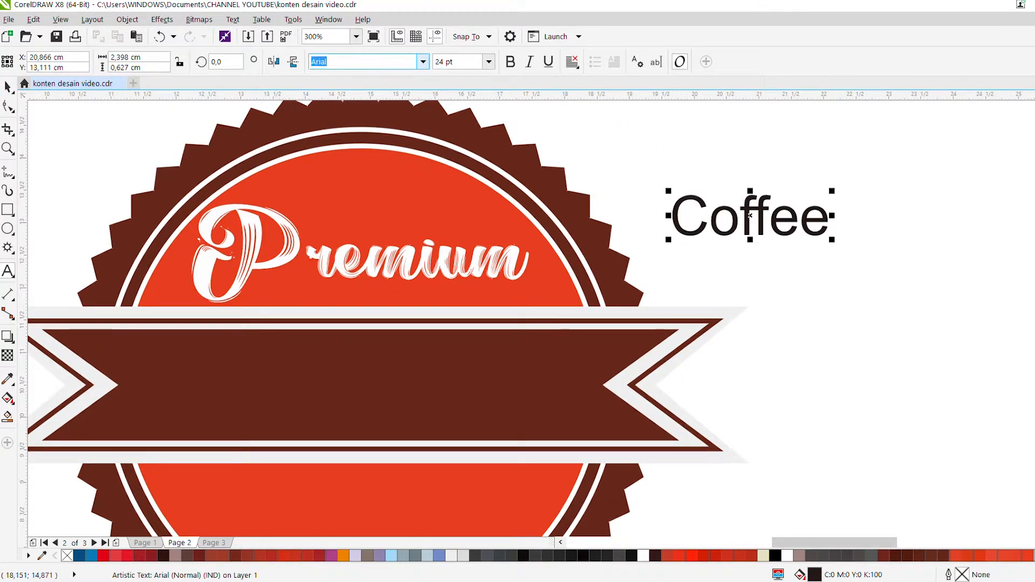
pyautogui.click(387, 104)
pyautogui.click(8, 86)
pyautogui.click(423, 61)
pyautogui.click(386, 103)
# Centre "Coffee" on the ribbon in white and enlarge it to about 30.9 pt.
pyautogui.moveTo(762, 220); pyautogui.dragTo(403, 347)
pyautogui.press('p')
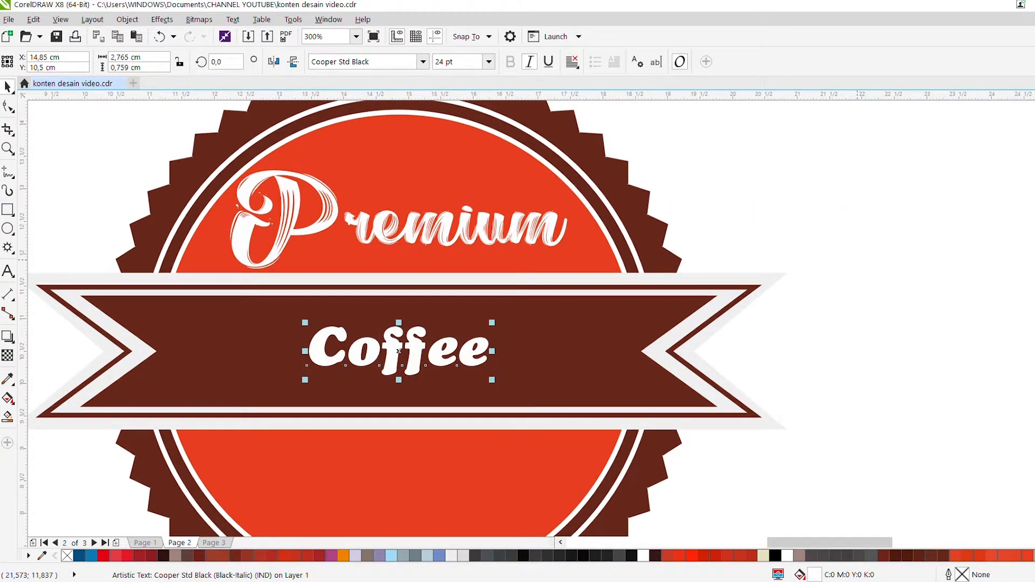
pyautogui.moveTo(491, 322); pyautogui.dragTo(543, 308)
pyautogui.press('p')
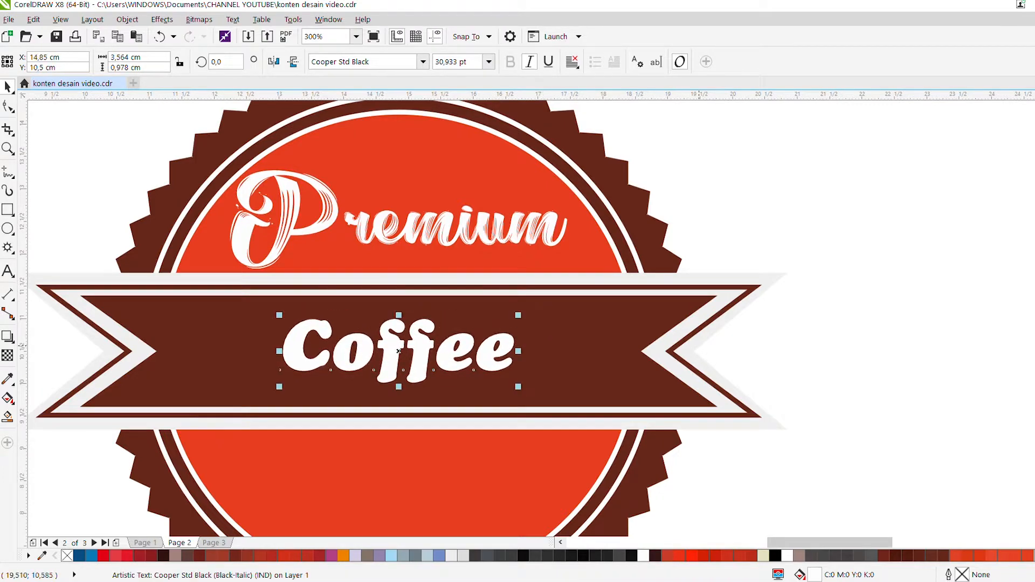
pyautogui.moveTo(450, 466); pyautogui.dragTo(474, 382)
pyautogui.press('Escape')
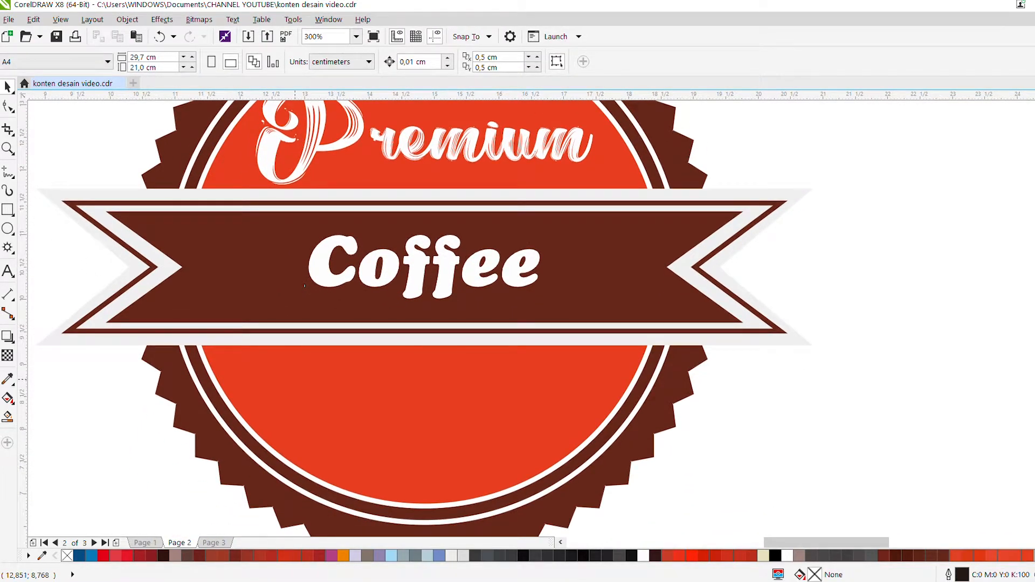
# Draw a small, thin closed triangle with straight sides beside the badge's lower edge, its long tip pointing left.
pyautogui.click(7, 172)
pyautogui.scroll(1, 233, 438)
pyautogui.click(178, 347)
pyautogui.click(326, 319)
pyautogui.click(326, 319)
pyautogui.click(327, 351)
pyautogui.click(327, 351)
pyautogui.click(177, 348)
pyautogui.click(7, 86)
# Adjust the triangle's nodes into an even horizontal spike about 1.14 cm long and 0.25 cm high.
pyautogui.press('F10')
pyautogui.scroll(1, 314, 338)
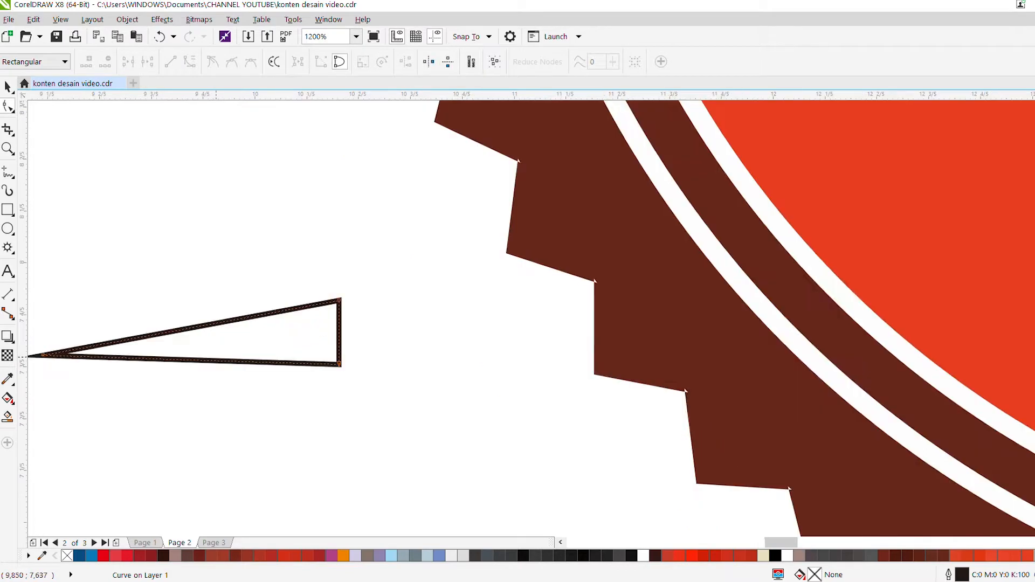
pyautogui.moveTo(314, 337); pyautogui.dragTo(432, 356)
pyautogui.moveTo(161, 377); pyautogui.dragTo(157, 356)
pyautogui.click(7, 86)
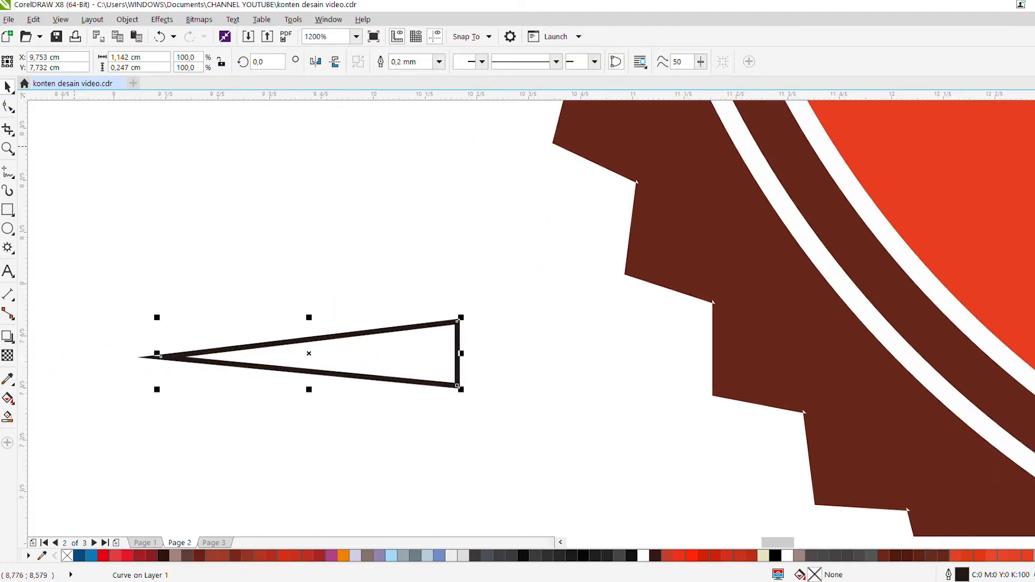
# Duplicate the spike downwards into a stack of four touching spikes and weld them into one shape.
pyautogui.moveTo(457, 322); pyautogui.dragTo(457, 386)
pyautogui.rightClick(457, 387)
pyautogui.moveTo(457, 386); pyautogui.dragTo(459, 435)
pyautogui.rightClick(453, 387)
pyautogui.rightClick(453, 451)
pyautogui.scroll(1, 453, 481)
pyautogui.scroll(-2, 488, 434)
pyautogui.moveTo(519, 307); pyautogui.dragTo(239, 487)
pyautogui.moveTo(240, 487); pyautogui.dragTo(16, 434)
pyautogui.click(381, 62)
# Draw a rectangle about 2.98 by 0.99 cm against the flat side of the spikes, matching their combined height.
pyautogui.click(8, 210)
pyautogui.moveTo(258, 286); pyautogui.dragTo(645, 405)
pyautogui.press('space')
pyautogui.scroll(1, 255, 424)
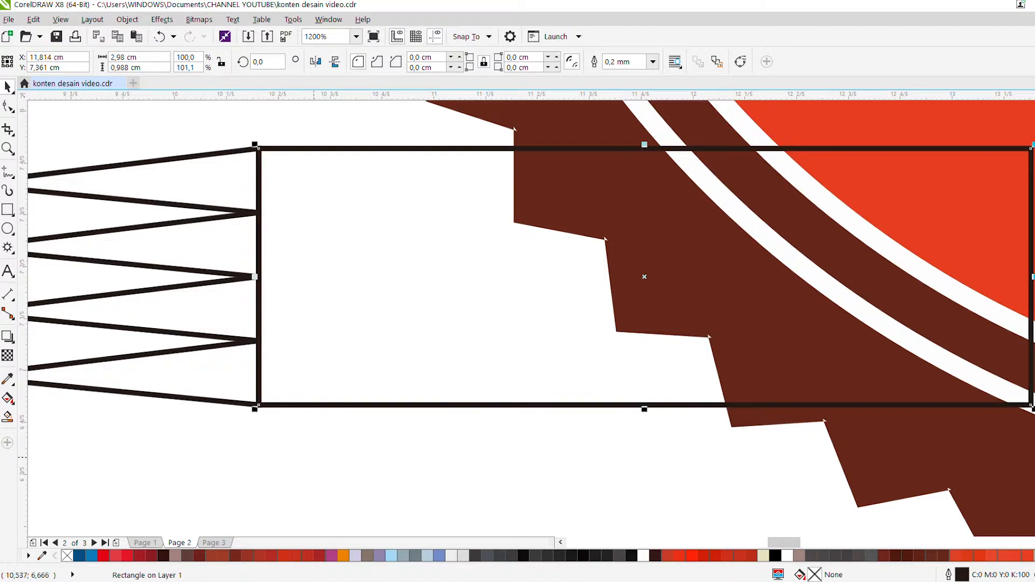
pyautogui.scroll(3, 254, 405)
pyautogui.scroll(-5, 402, 489)
# Merge the spikes and the rectangle into a single white-filled curve and remove its outline.
pyautogui.keyDown('shift'); pyautogui.click(290, 384); pyautogui.keyUp('shift')
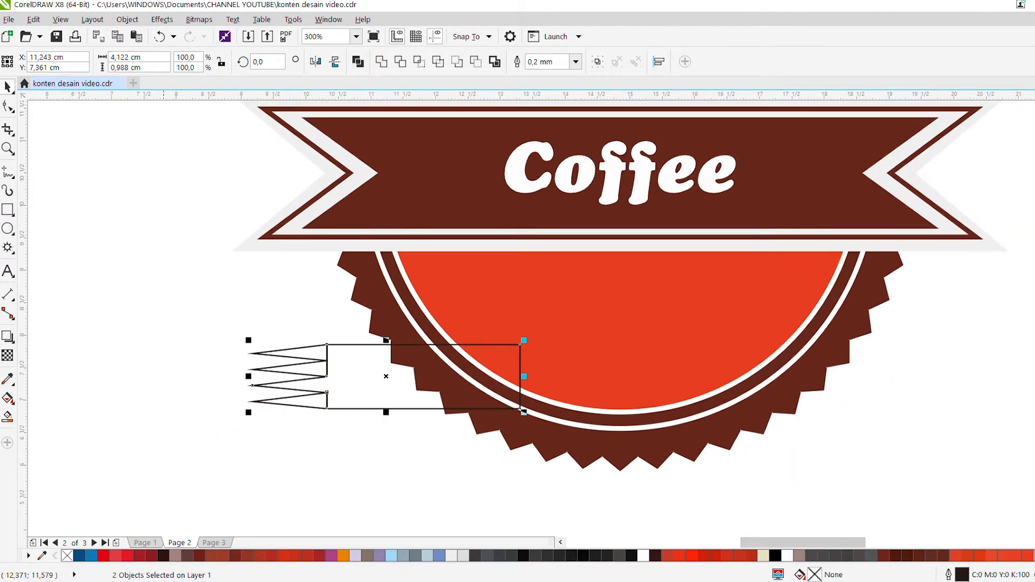
pyautogui.hotkey('ctrl', 'l')
pyautogui.scroll(1, 315, 376)
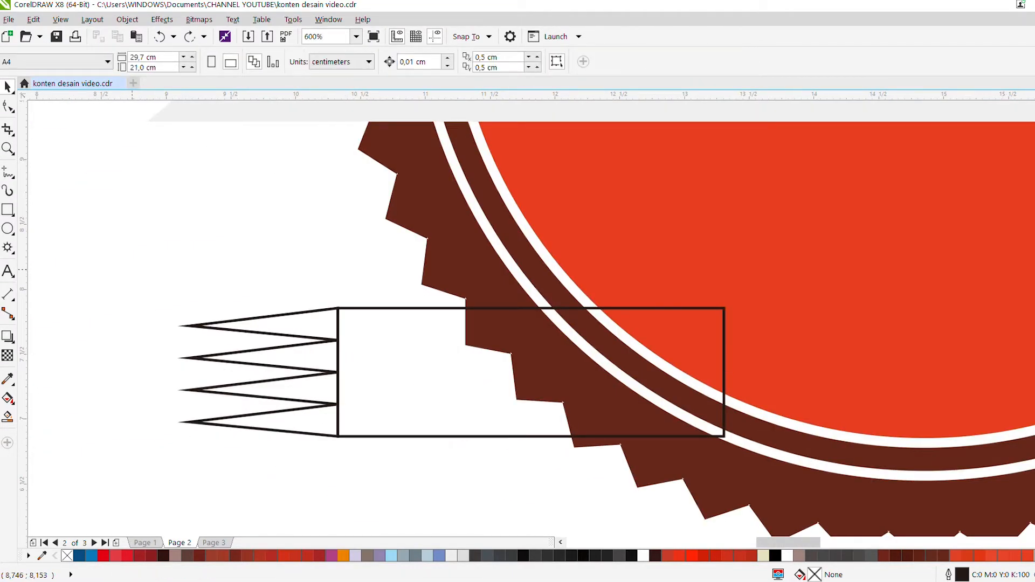
pyautogui.scroll(-1, 338, 359)
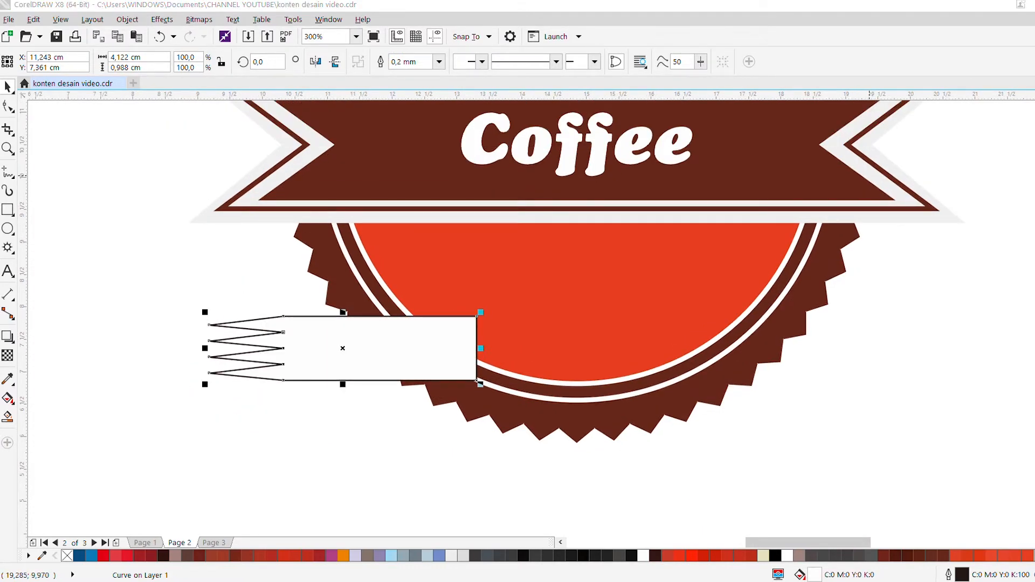
pyautogui.rightClick(67, 556)
# Move the spiked bar onto the ribbon before "Coffee" and shrink it to about 1.24 cm long.
pyautogui.moveTo(407, 350); pyautogui.dragTo(406, 214)
pyautogui.moveTo(480, 249); pyautogui.dragTo(294, 202)
pyautogui.moveTo(261, 194); pyautogui.dragTo(395, 139)
pyautogui.scroll(1, 419, 145)
pyautogui.moveTo(465, 134); pyautogui.dragTo(456, 202)
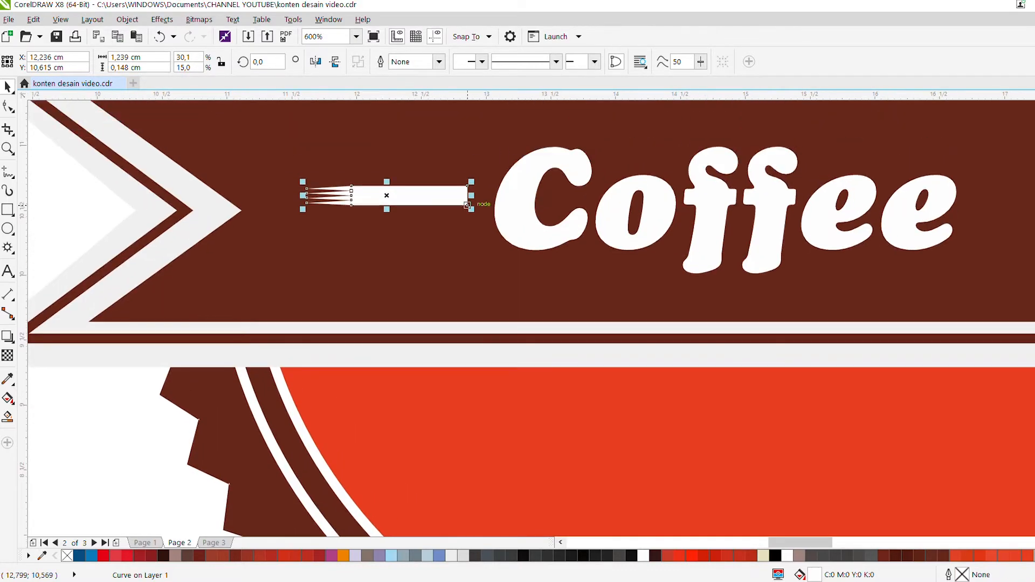
# Reduce the spiked bar to about 0.85 by 0.12 cm and place it just before the "C" of "Coffee".
pyautogui.moveTo(386, 210); pyautogui.dragTo(387, 205)
pyautogui.scroll(1, 391, 203)
pyautogui.moveTo(549, 187); pyautogui.dragTo(321, 249)
pyautogui.scroll(-2, 453, 188)
pyautogui.scroll(1, 432, 187)
pyautogui.moveTo(360, 278); pyautogui.dragTo(291, 287)
pyautogui.scroll(-1, 356, 267)
pyautogui.scroll(1, 344, 274)
pyautogui.scroll(-1, 340, 274)
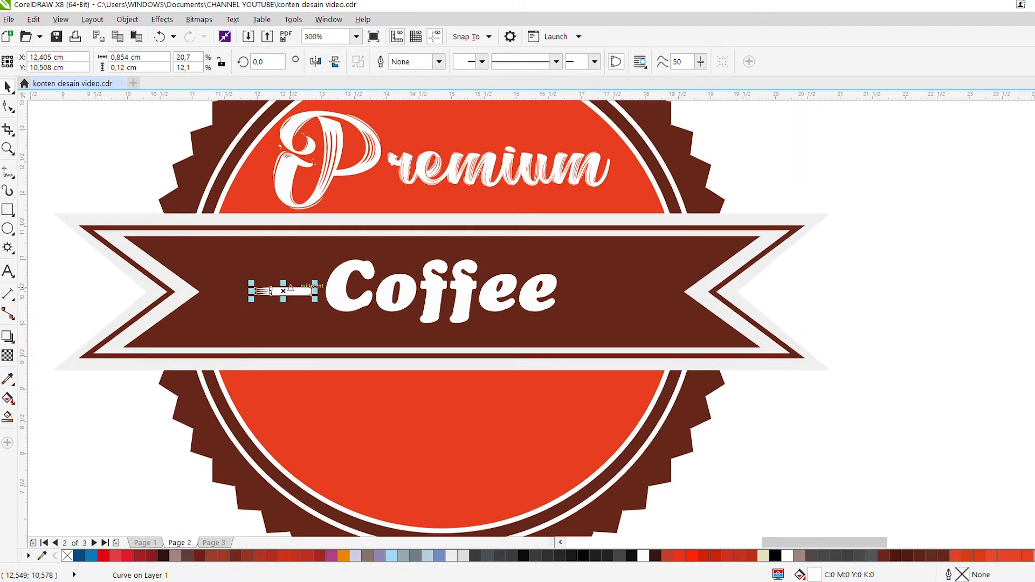
# Place a copy of the bar rotated 180° on the other side of "Coffee" and group both bars with the word.
pyautogui.scroll(1, 565, 280)
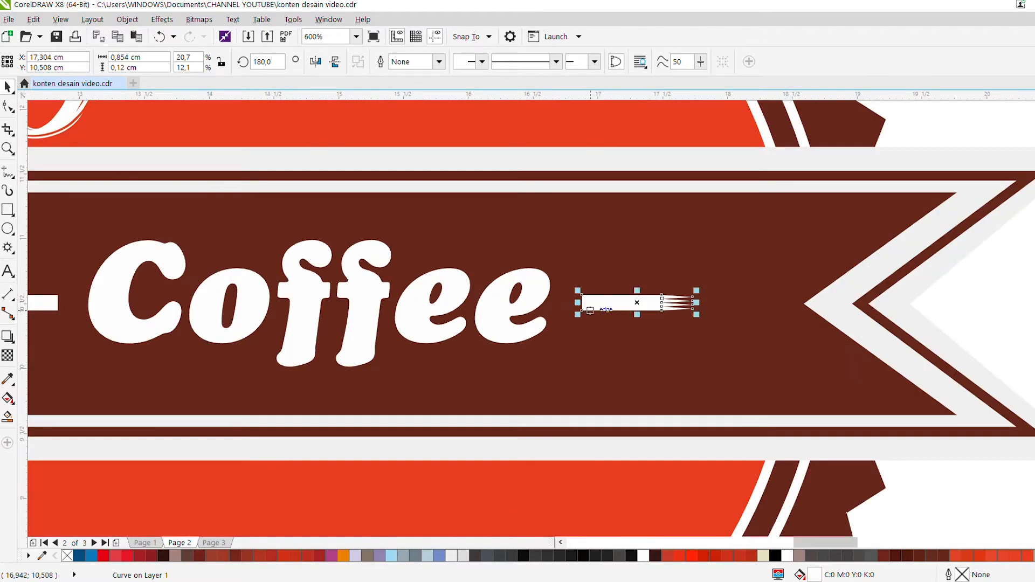
pyautogui.moveTo(591, 302); pyautogui.dragTo(590, 307)
pyautogui.scroll(-1, 590, 308)
pyautogui.moveTo(763, 397); pyautogui.dragTo(234, 240)
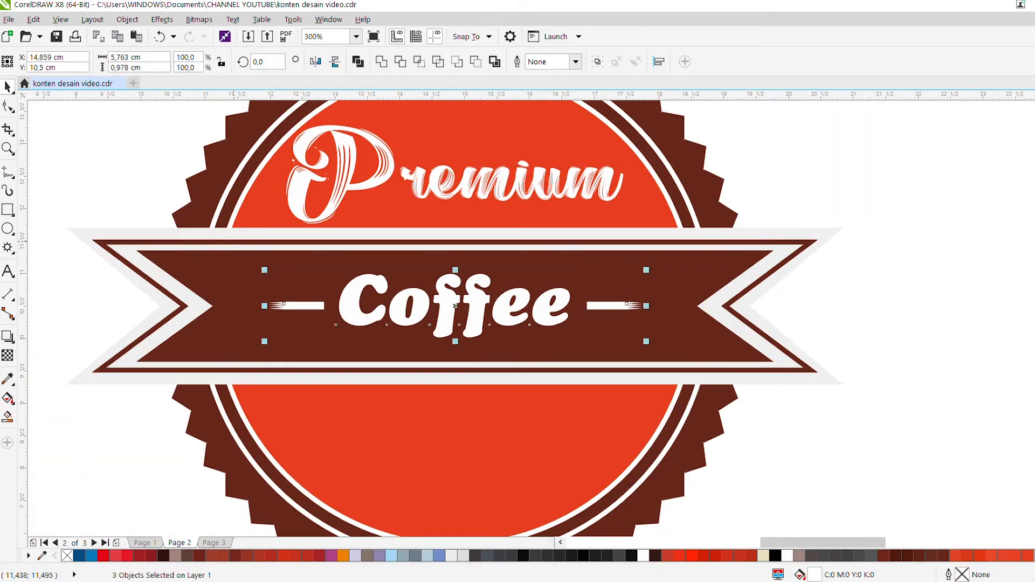
pyautogui.hotkey('ctrl', 'g')
pyautogui.scroll(-1, 466, 315)
pyautogui.press('Escape')
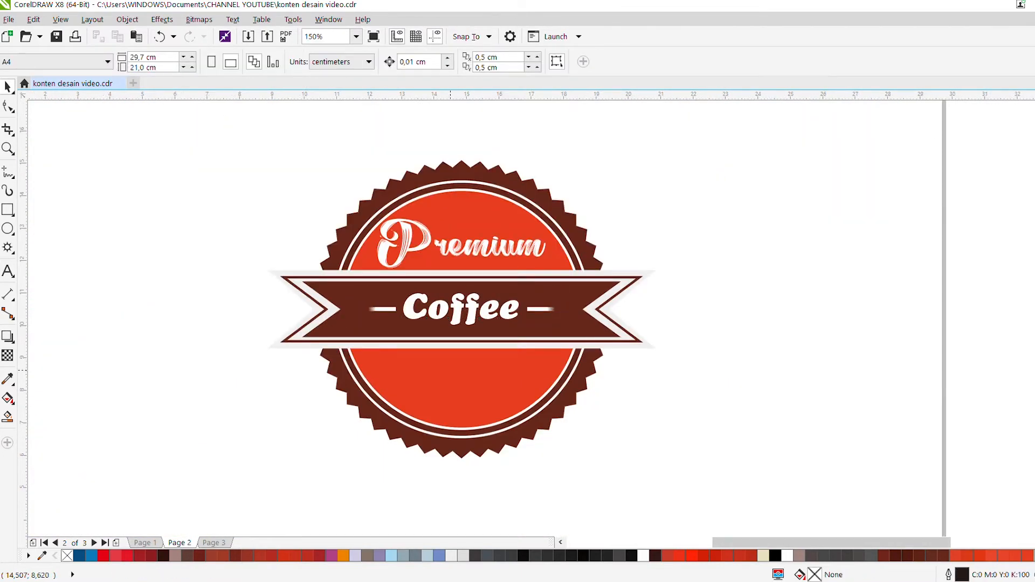
# Copy the coffee cup drawing from Page 3 to Page 2 and shrink it beside the badge.
pyautogui.click(214, 542)
pyautogui.moveTo(472, 185); pyautogui.dragTo(815, 504)
pyautogui.click(180, 543)
pyautogui.hotkey('ctrl', 'v')
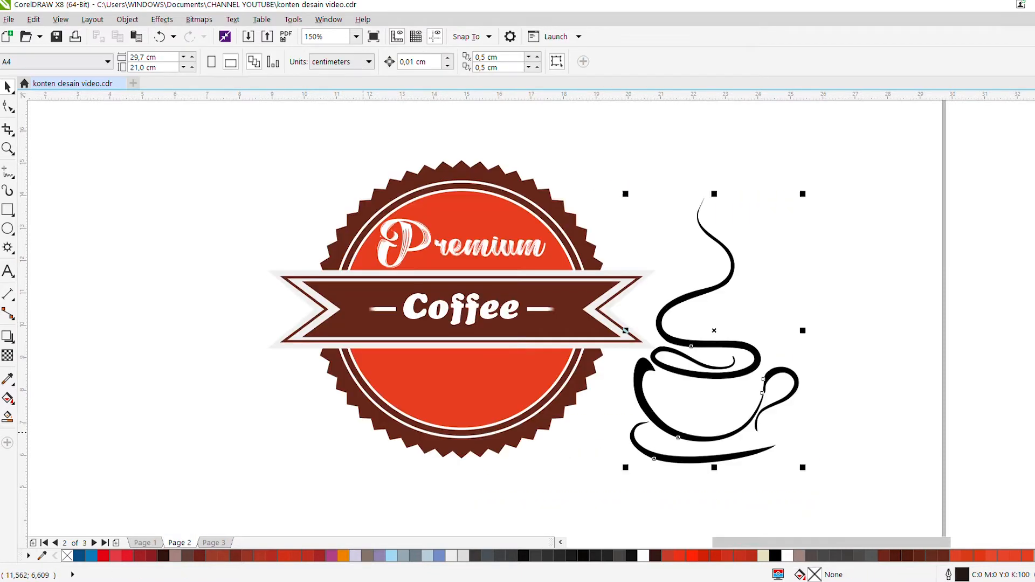
pyautogui.moveTo(803, 467); pyautogui.dragTo(673, 263)
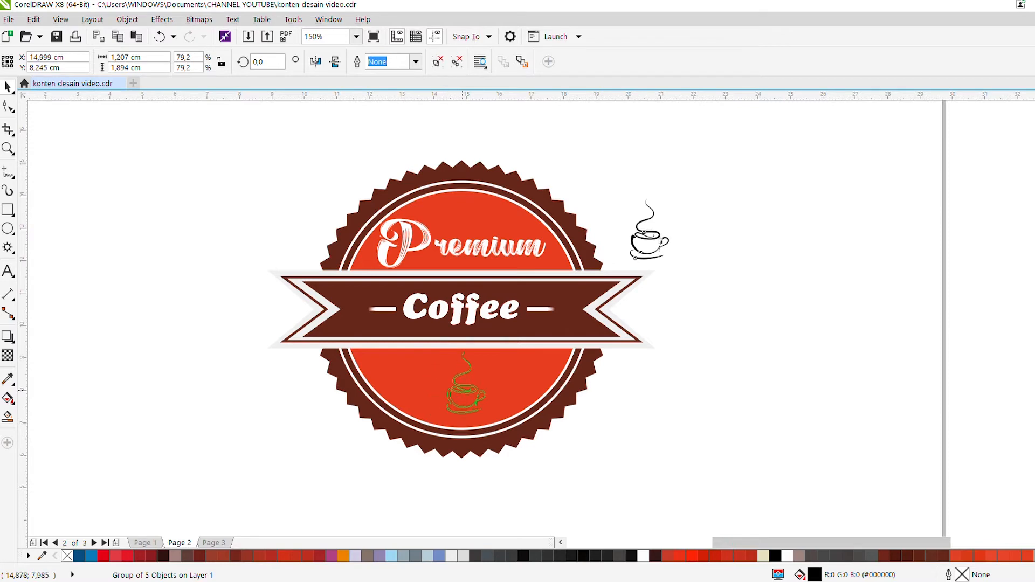
# Move the coffee cup into the orange area below the ribbon and scale it to about 0.86 by 1.35 cm.
pyautogui.moveTo(463, 390); pyautogui.dragTo(463, 387)
pyautogui.scroll(2, 463, 387)
pyautogui.moveTo(560, 492); pyautogui.dragTo(516, 421)
# Centre the coffee cup on the page and move it straight down into the orange area below the ribbon.
pyautogui.press('p')
pyautogui.moveTo(515, 167); pyautogui.dragTo(513, 191)
pyautogui.hotkey('ctrl', 'z')
pyautogui.scroll(-1, 460, 201)
pyautogui.scroll(1, 454, 143)
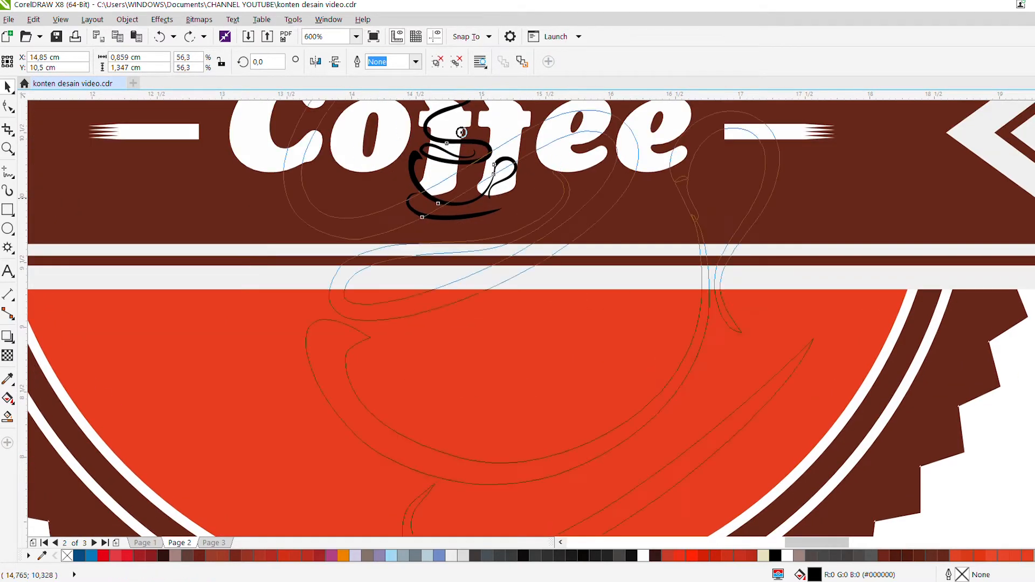
pyautogui.scroll(-1, 469, 153)
pyautogui.click(460, 207)
pyautogui.click(458, 147)
pyautogui.moveTo(458, 148); pyautogui.dragTo(458, 283)
pyautogui.scroll(1, 457, 284)
# Nudge the coffee cup up to just below the ribbon and fill it white.
pyautogui.press('Up')
pyautogui.press('Up')
pyautogui.press('Up')
pyautogui.press('Up')
pyautogui.press('Up')
pyautogui.press('Up')
pyautogui.press('Up')
pyautogui.press('Up')
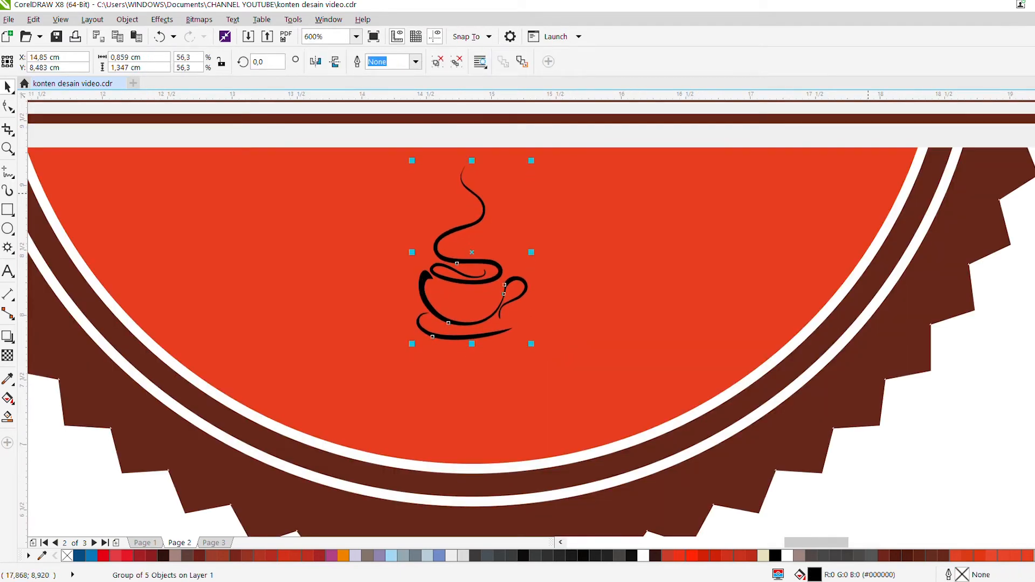
pyautogui.click(786, 556)
pyautogui.scroll(-1, 666, 283)
pyautogui.click(256, 375)
# Add the text "est.1997" in the lower orange area and set its font to Cooper Std Black.
pyautogui.scroll(1, 649, 270)
pyautogui.press('F7')
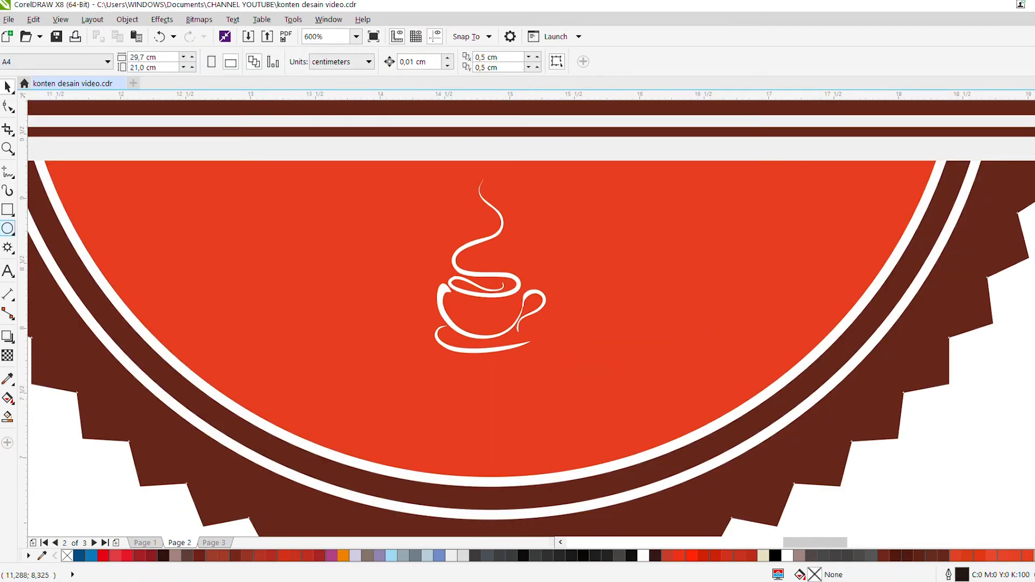
pyautogui.press('F8')
pyautogui.click(234, 350)
pyautogui.write('est.')
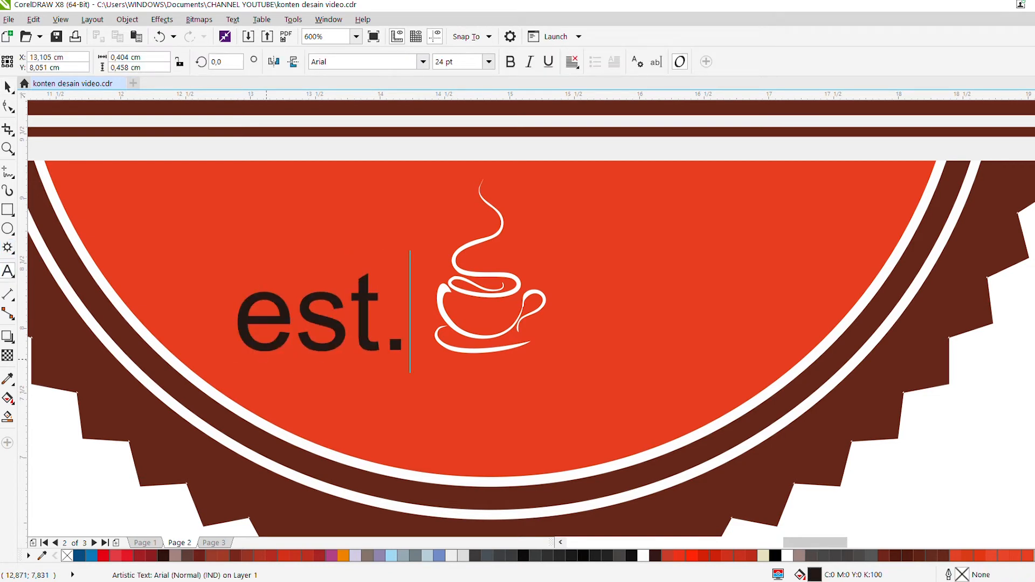
pyautogui.write(' 199')
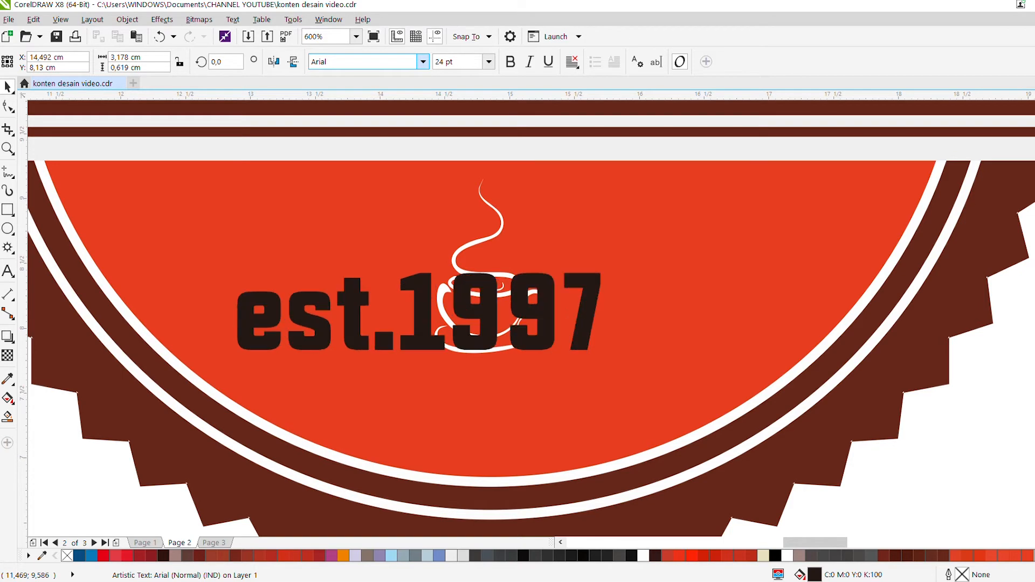
pyautogui.press('Return')
# Move "est.1997" below the coffee cup and shrink it to about 12.8 pt.
pyautogui.moveTo(399, 340); pyautogui.dragTo(398, 381)
pyautogui.hotkey('ctrl', 'z')
pyautogui.moveTo(374, 340); pyautogui.dragTo(395, 403)
pyautogui.moveTo(713, 338); pyautogui.dragTo(503, 377)
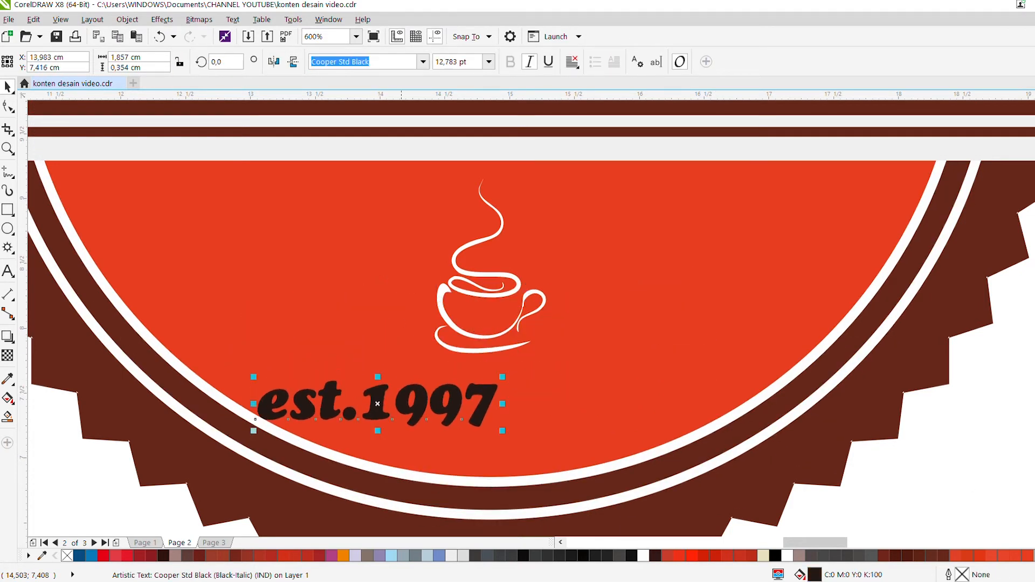
# Centre "est.1997" horizontally on the badge just beneath the coffee cup and fill it white.
pyautogui.press('p')
pyautogui.scroll(-1, 465, 321)
pyautogui.scroll(-2, 465, 318)
pyautogui.moveTo(472, 159); pyautogui.dragTo(473, 356)
pyautogui.scroll(3, 473, 356)
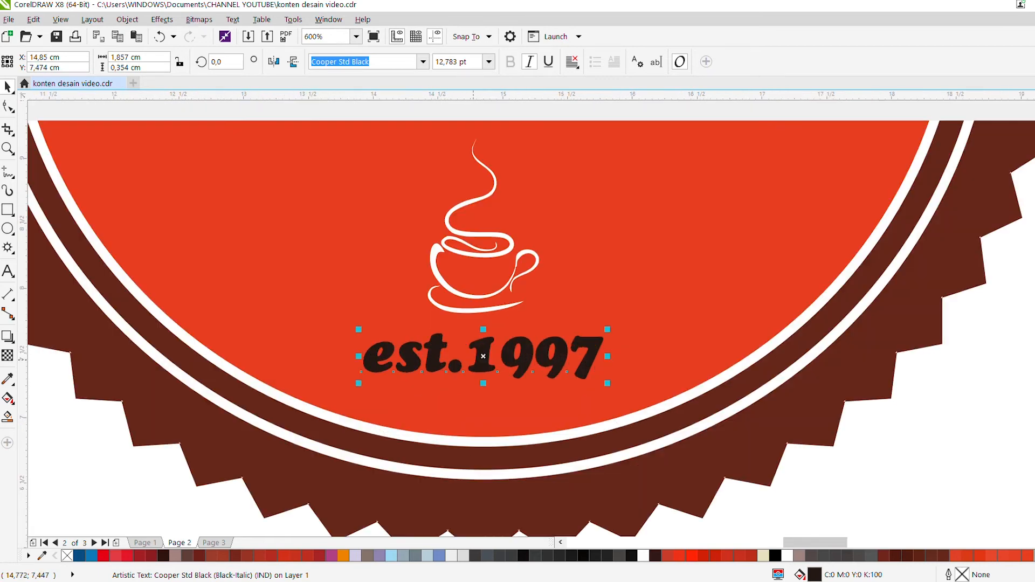
pyautogui.click(787, 555)
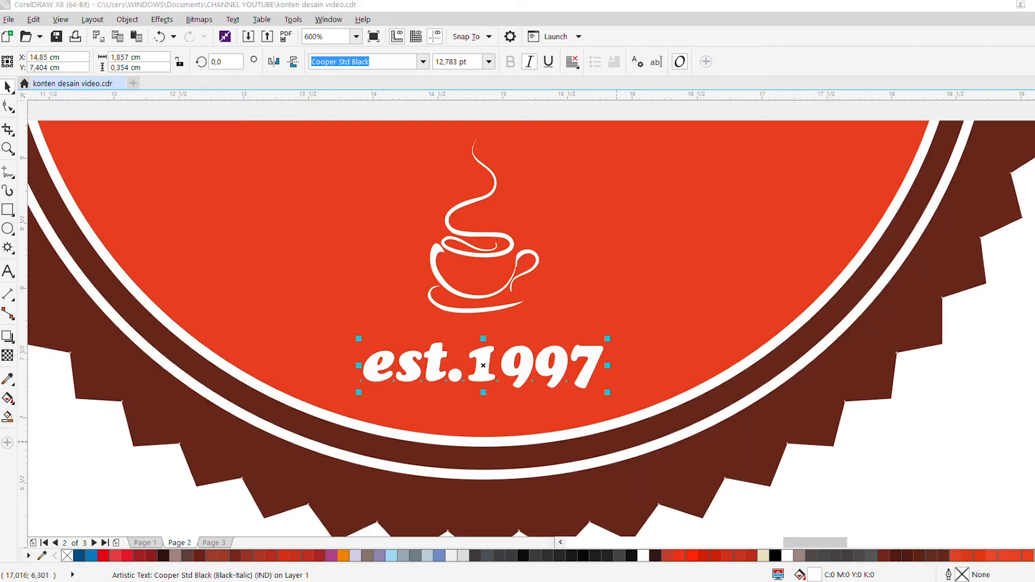
# Group all the elements of the finished coffee badge into one object and leave it deselected.
pyautogui.scroll(-1, 616, 446)
pyautogui.click(735, 443)
pyautogui.scroll(-1, 426, 403)
pyautogui.moveTo(253, 132); pyautogui.dragTo(720, 480)
pyautogui.hotkey('ctrl', 'g')
pyautogui.click(719, 466)
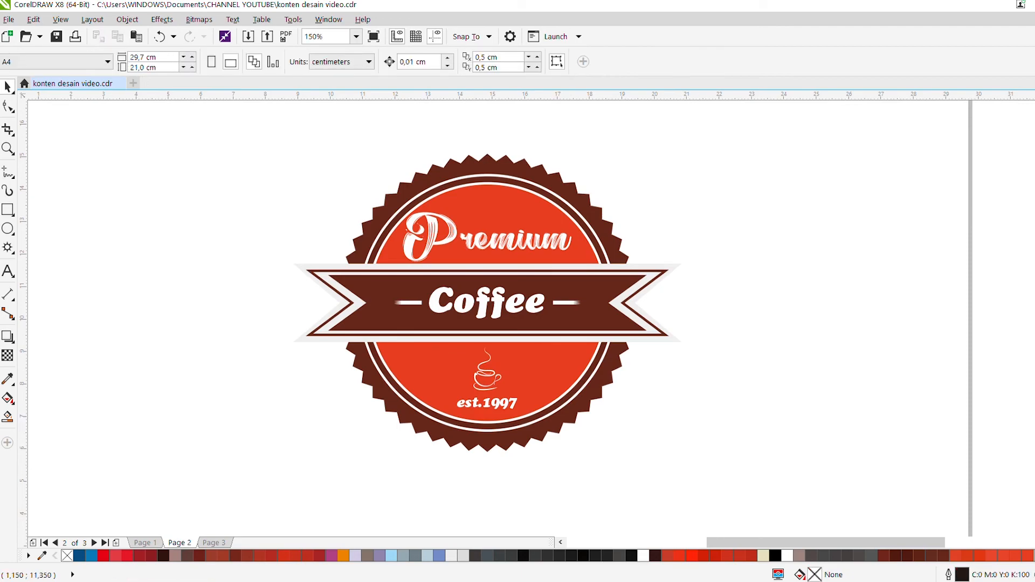